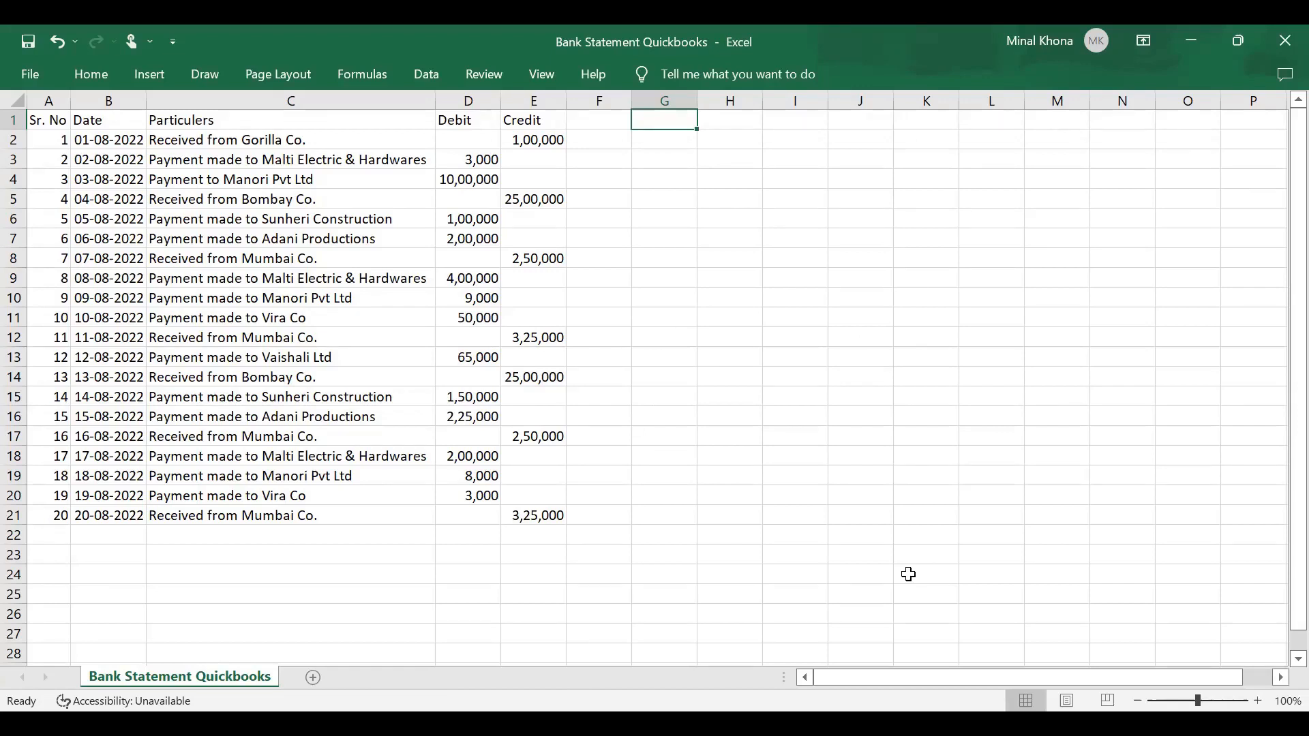
text(CSV)
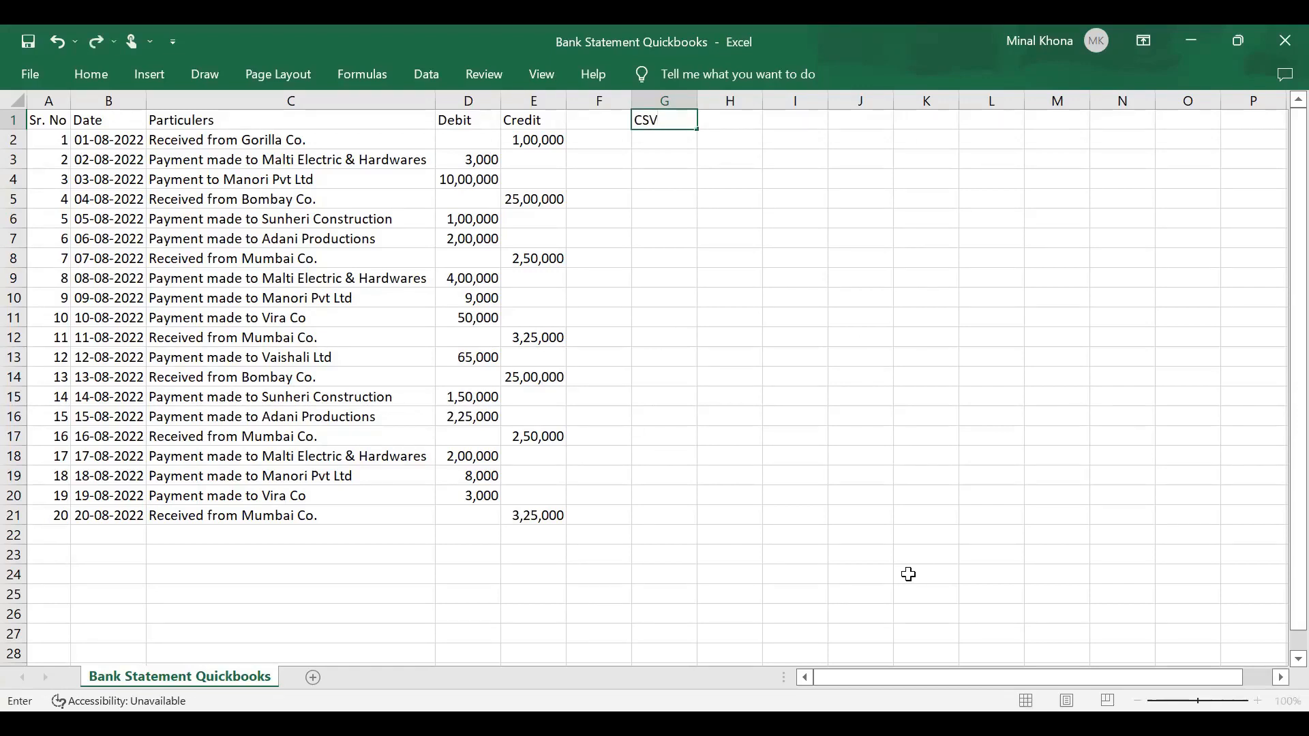
key(Return)
key(Up)
key(Delete)
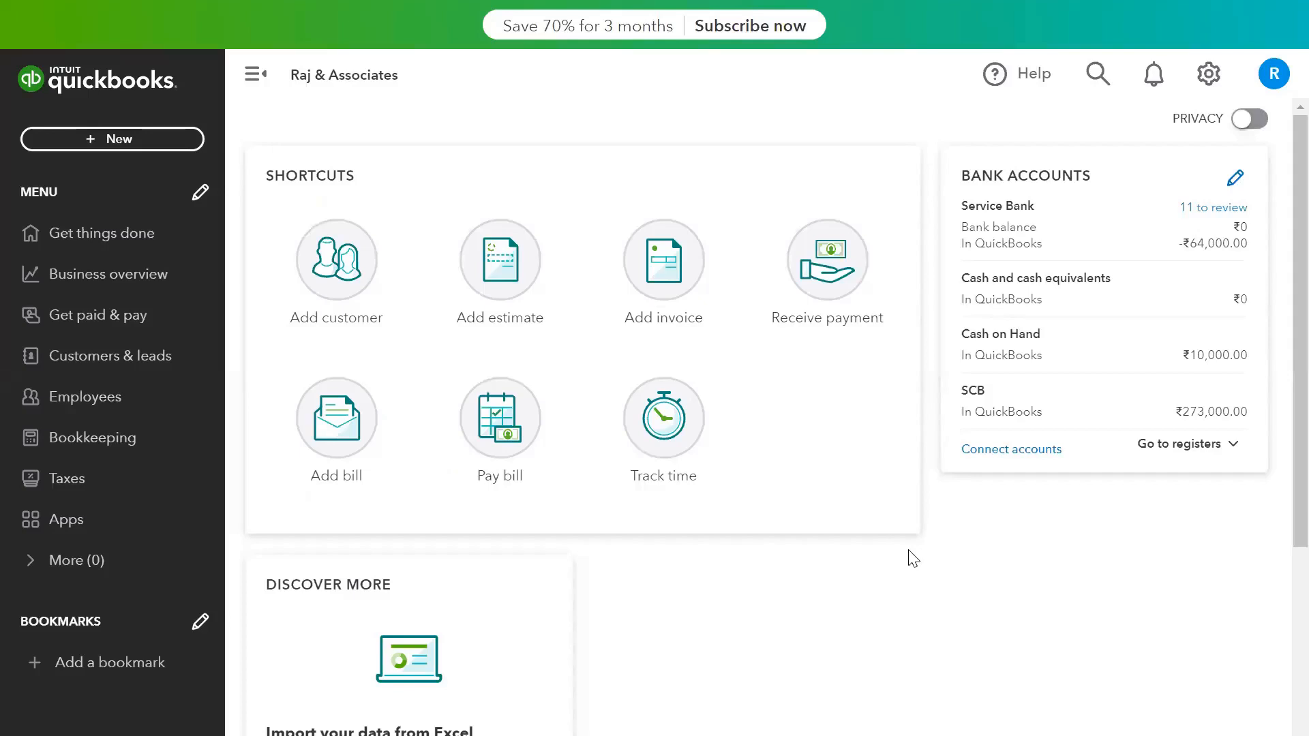
- Switch to QuickBooks, view the bank search for linking accounts automatically within the bank data import, and close it
click(1211, 69)
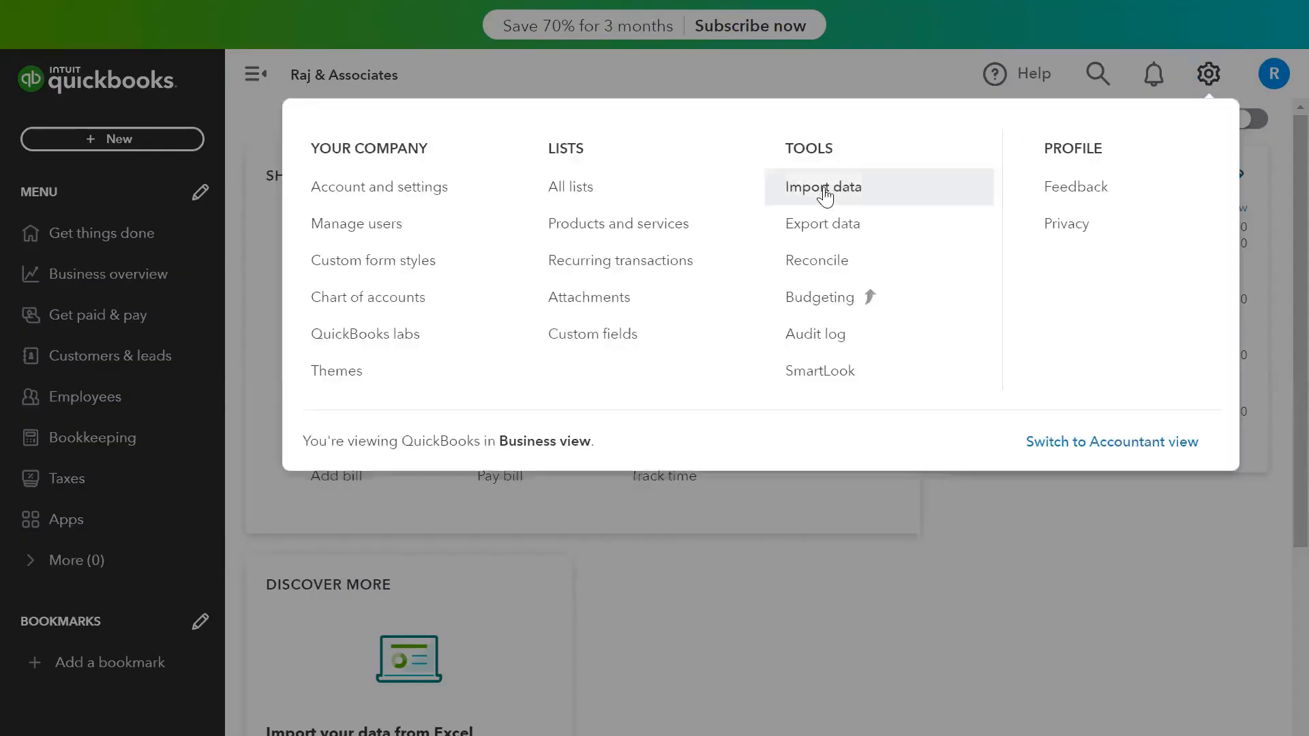
click(828, 196)
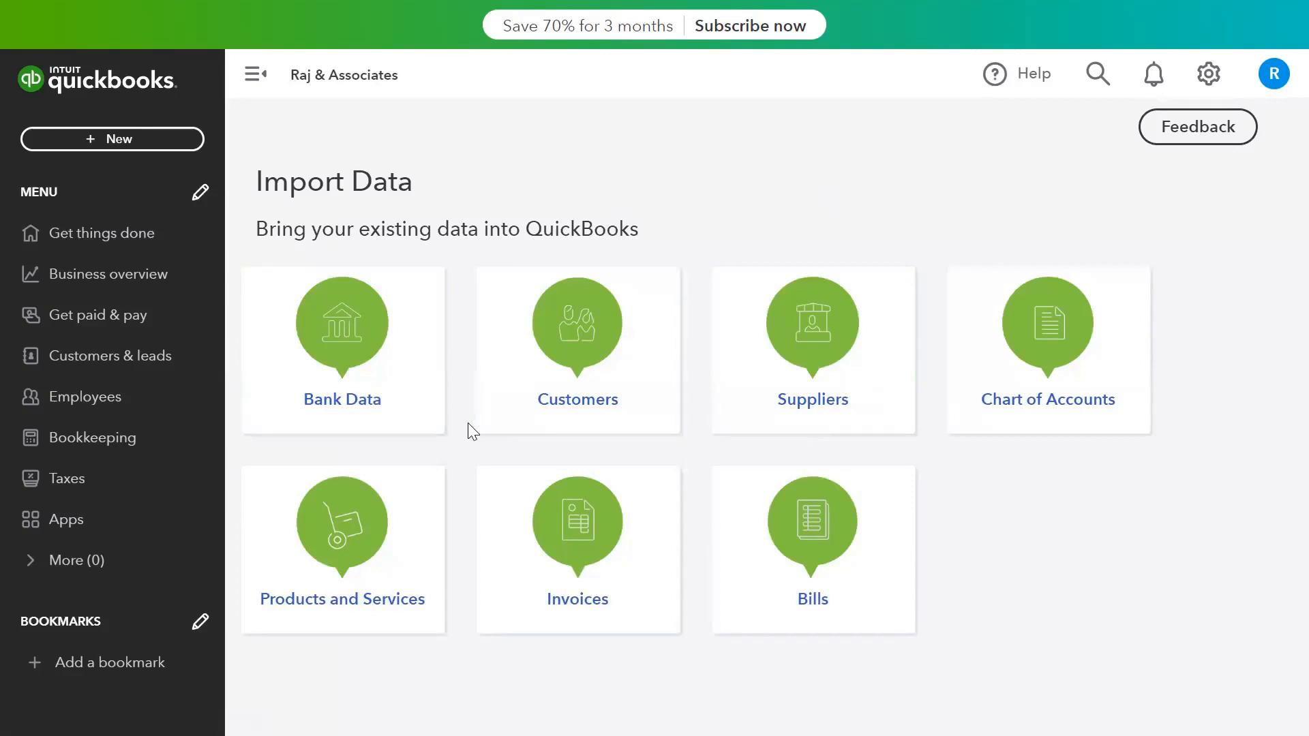
click(352, 375)
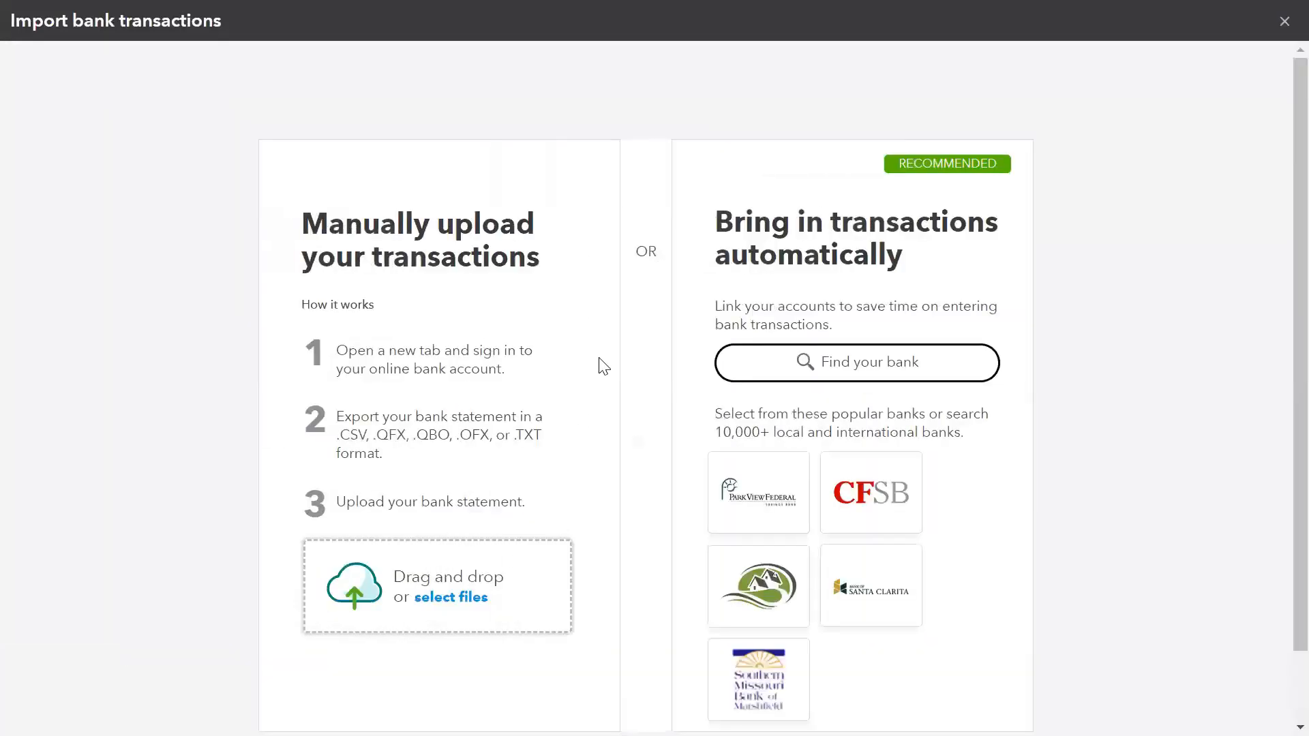
click(906, 364)
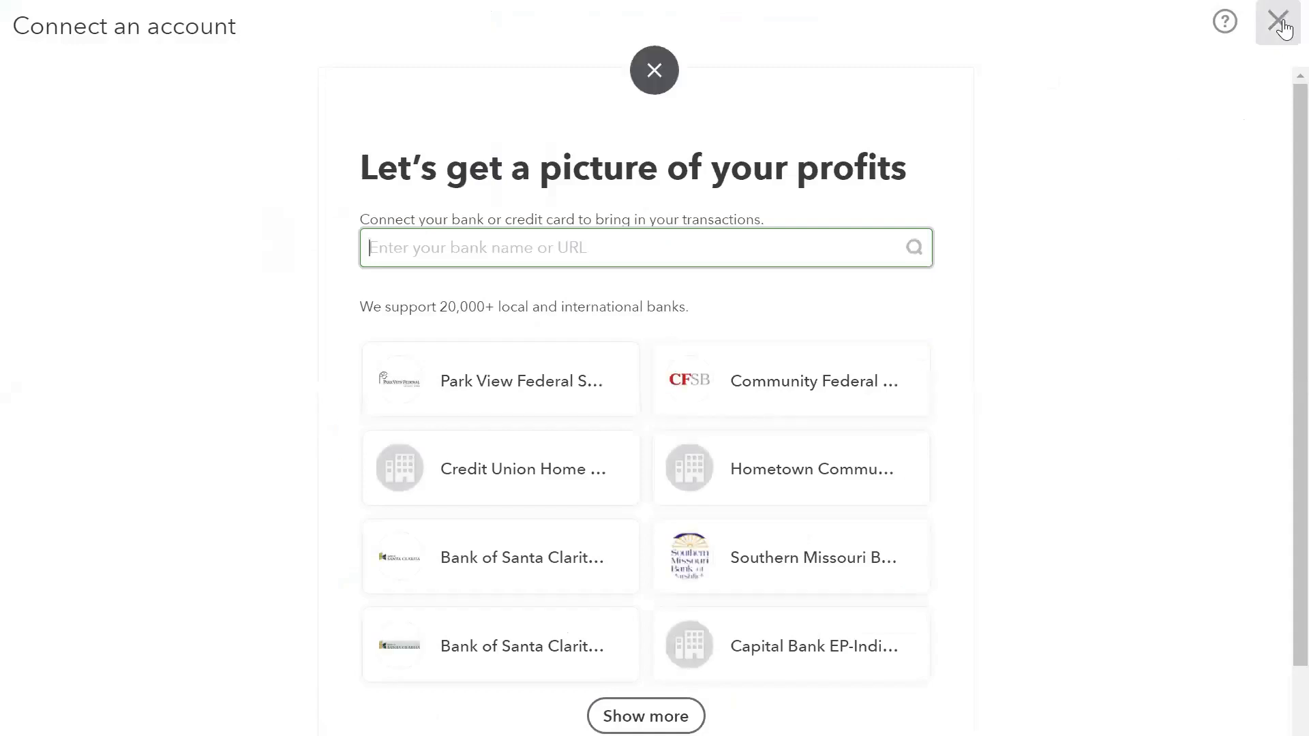
click(1285, 39)
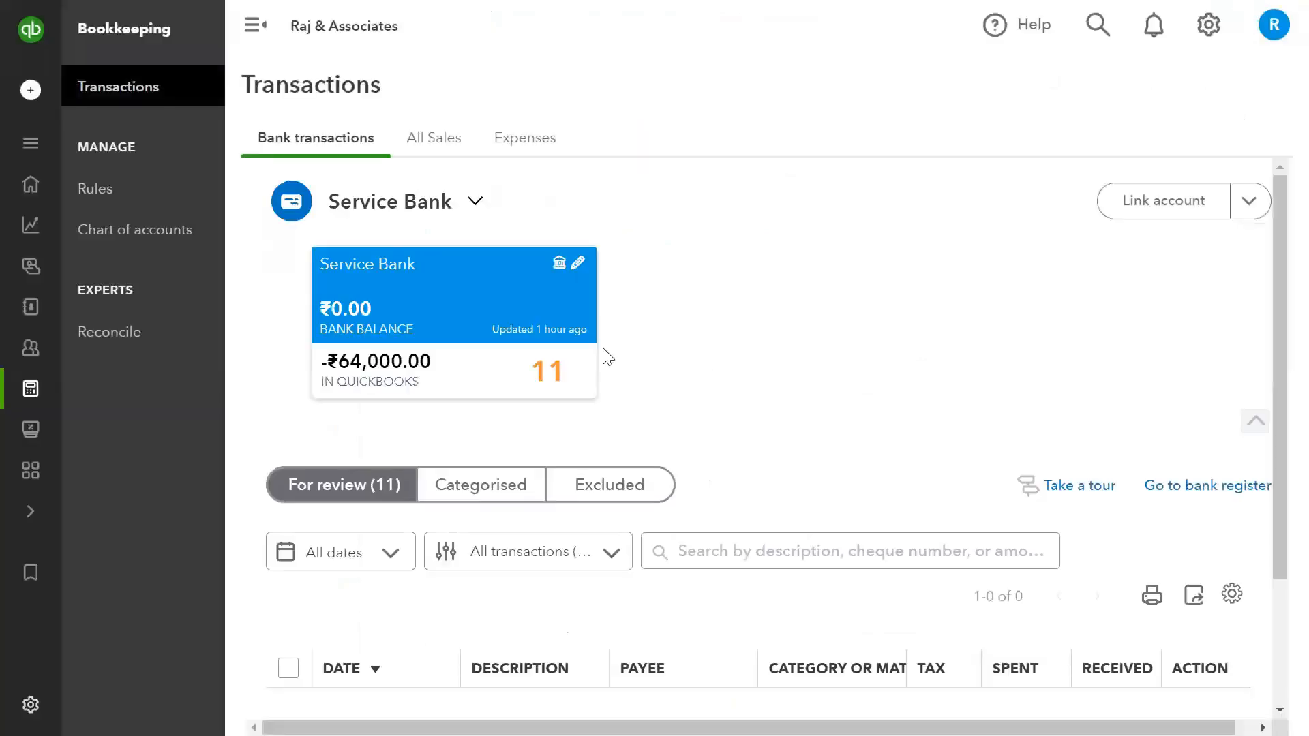
- Start a bank data import, choose Bank Statement Quickbooks.csv for manual upload, and continue
click(1218, 25)
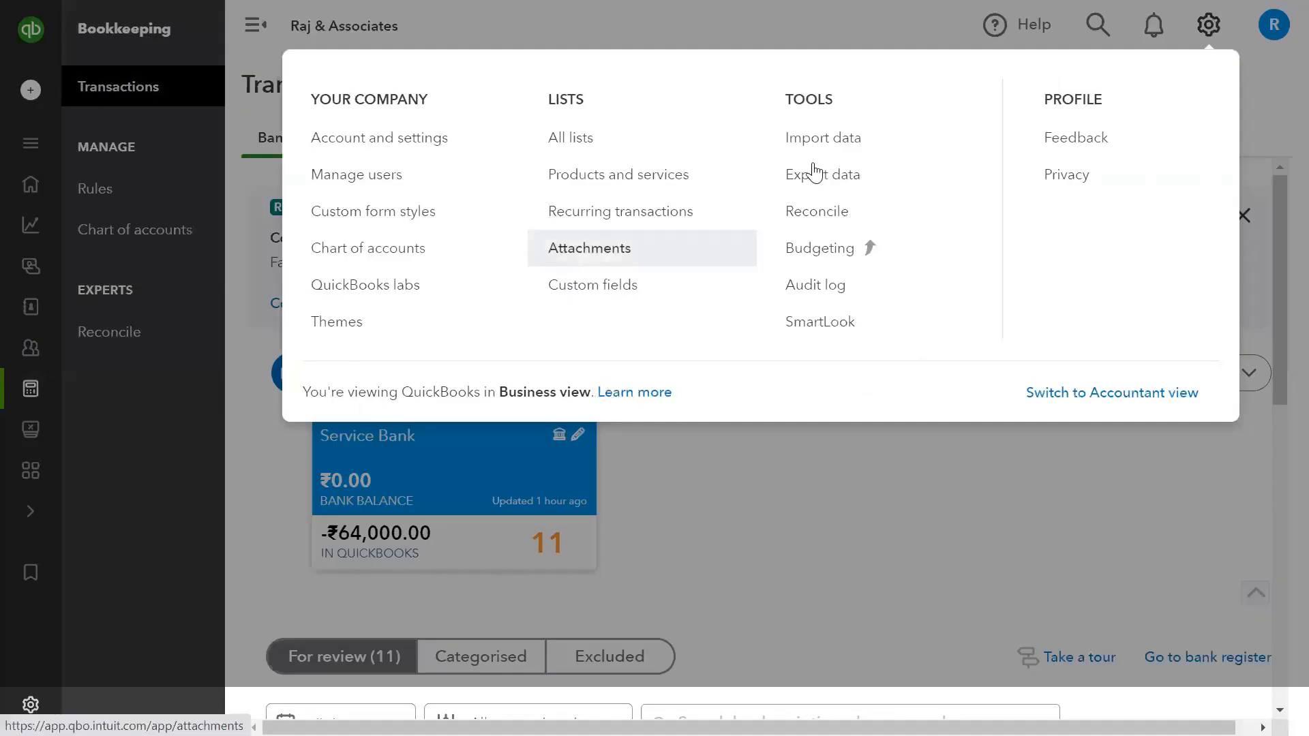
click(821, 143)
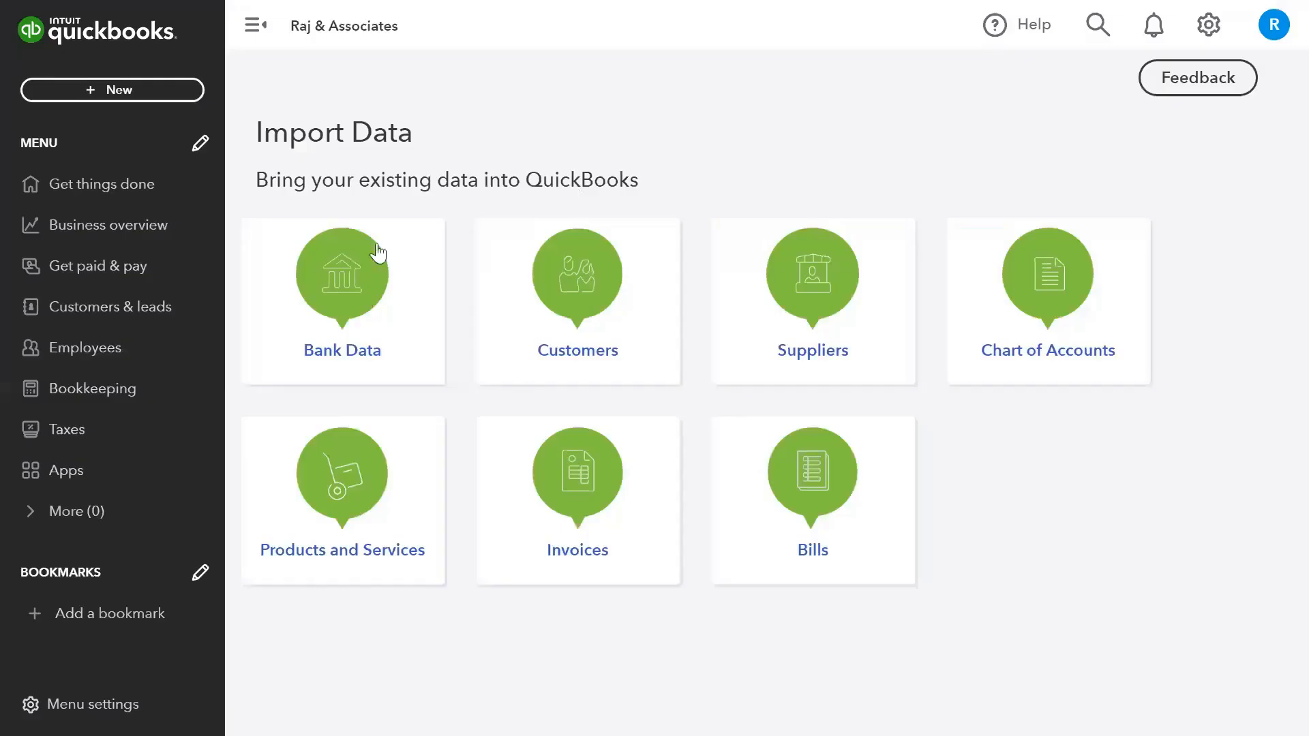
click(328, 272)
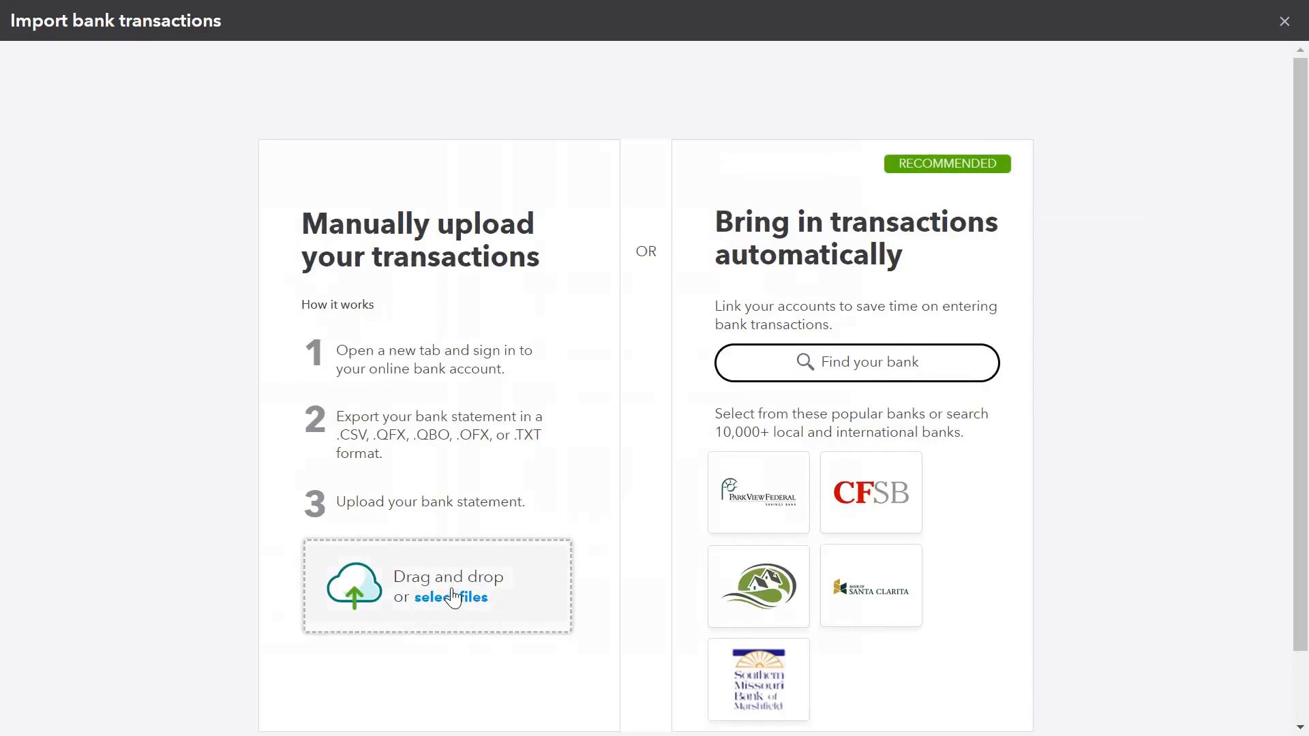
click(452, 596)
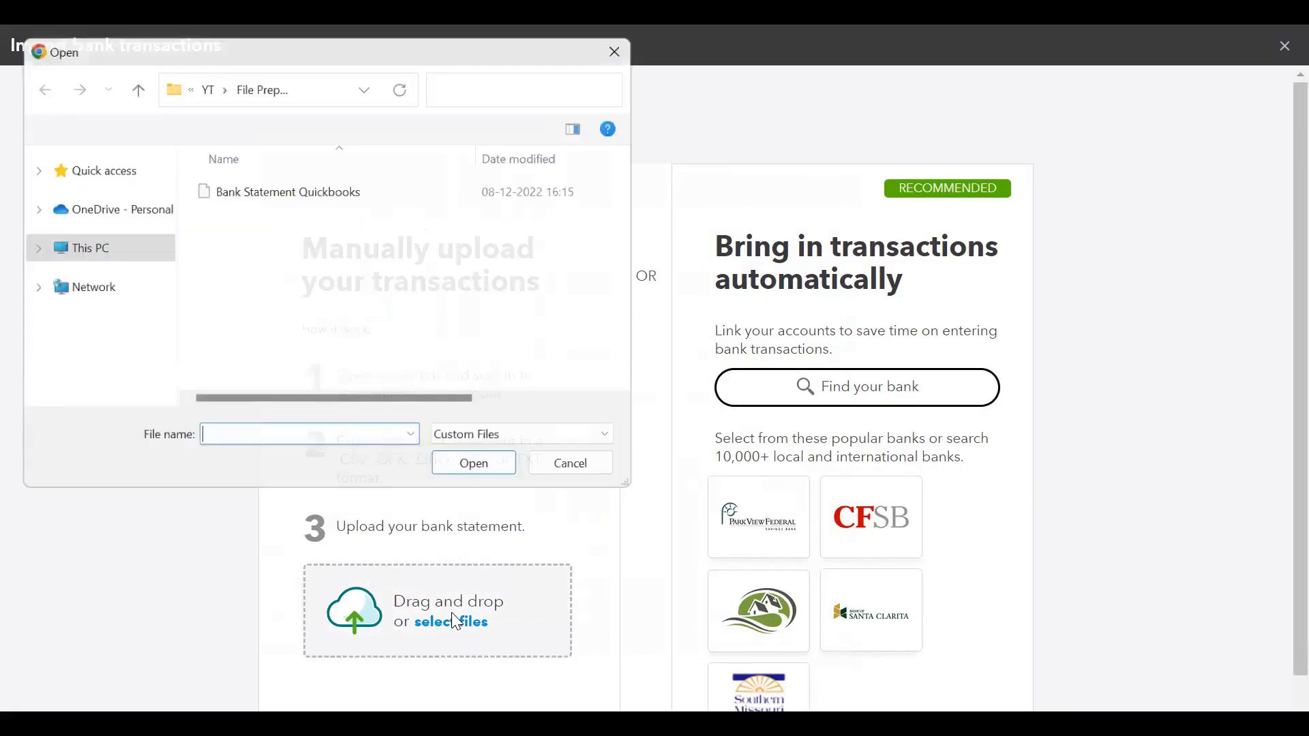
click(329, 191)
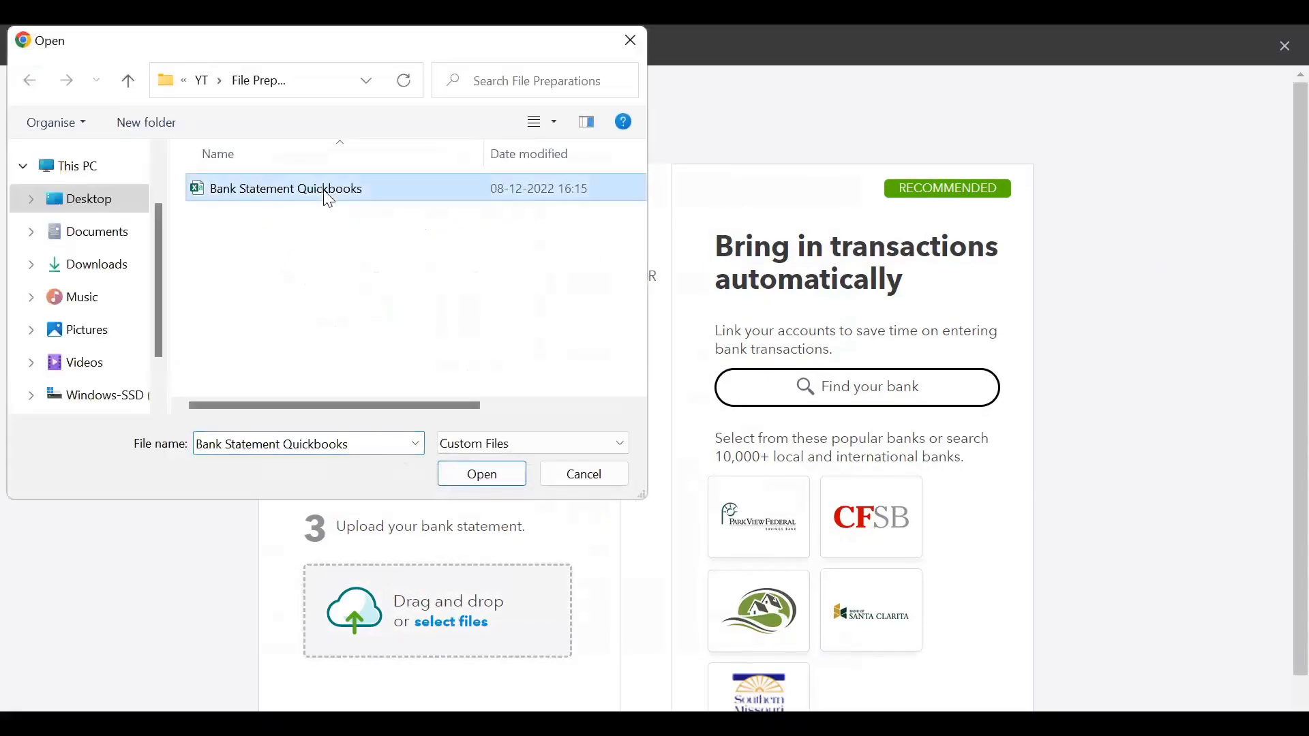
double_click(327, 194)
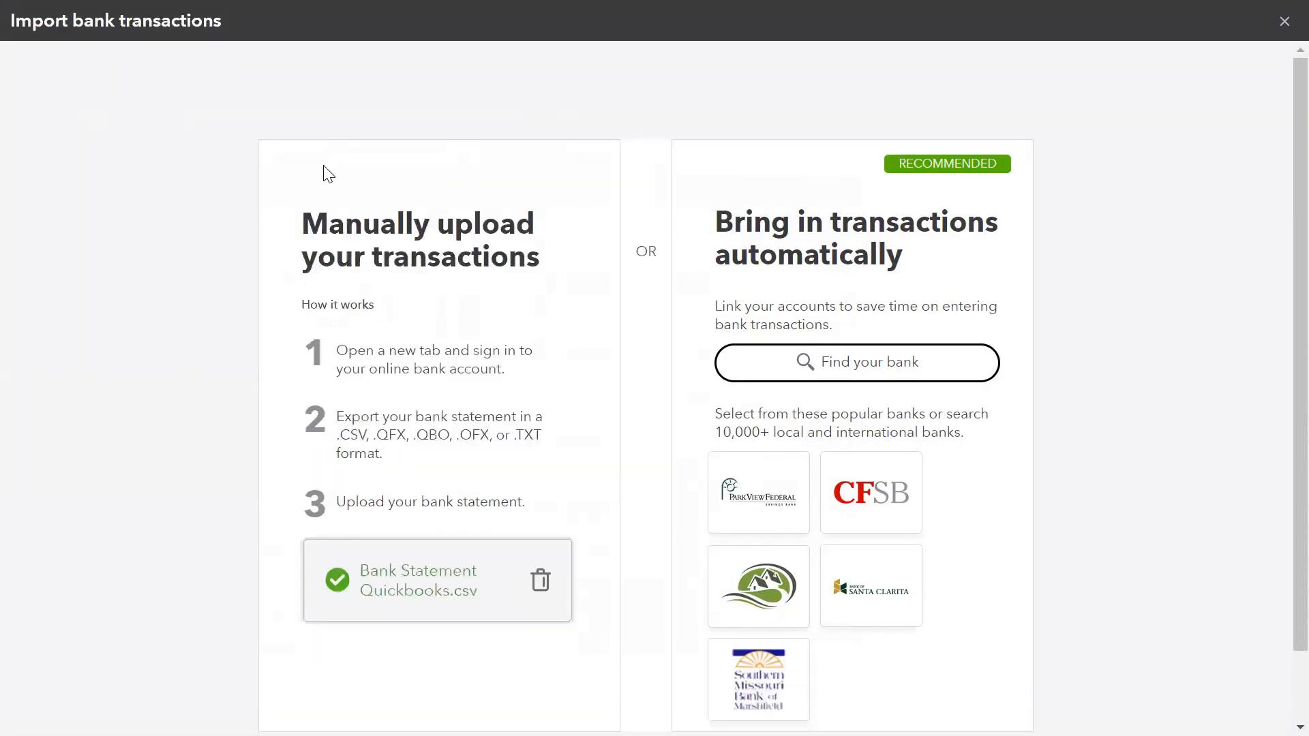
scroll(323, 165, down, 2)
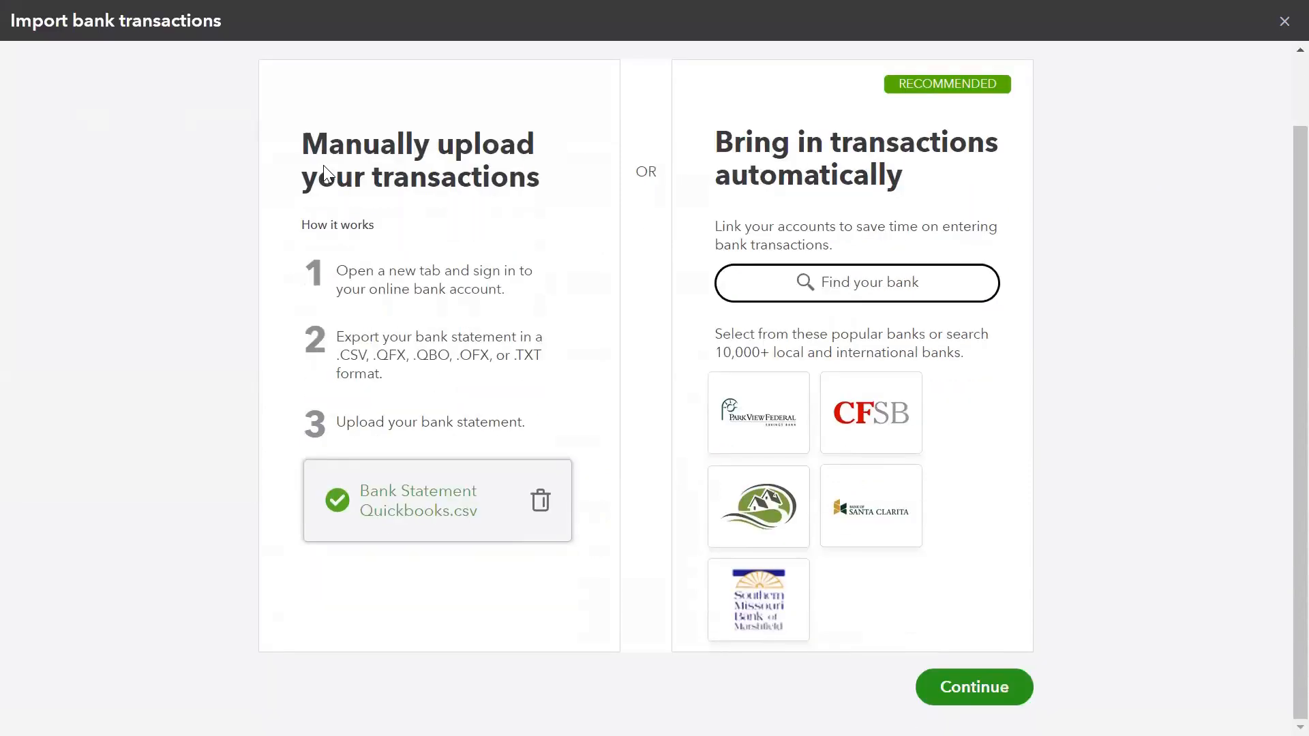
key(Return)
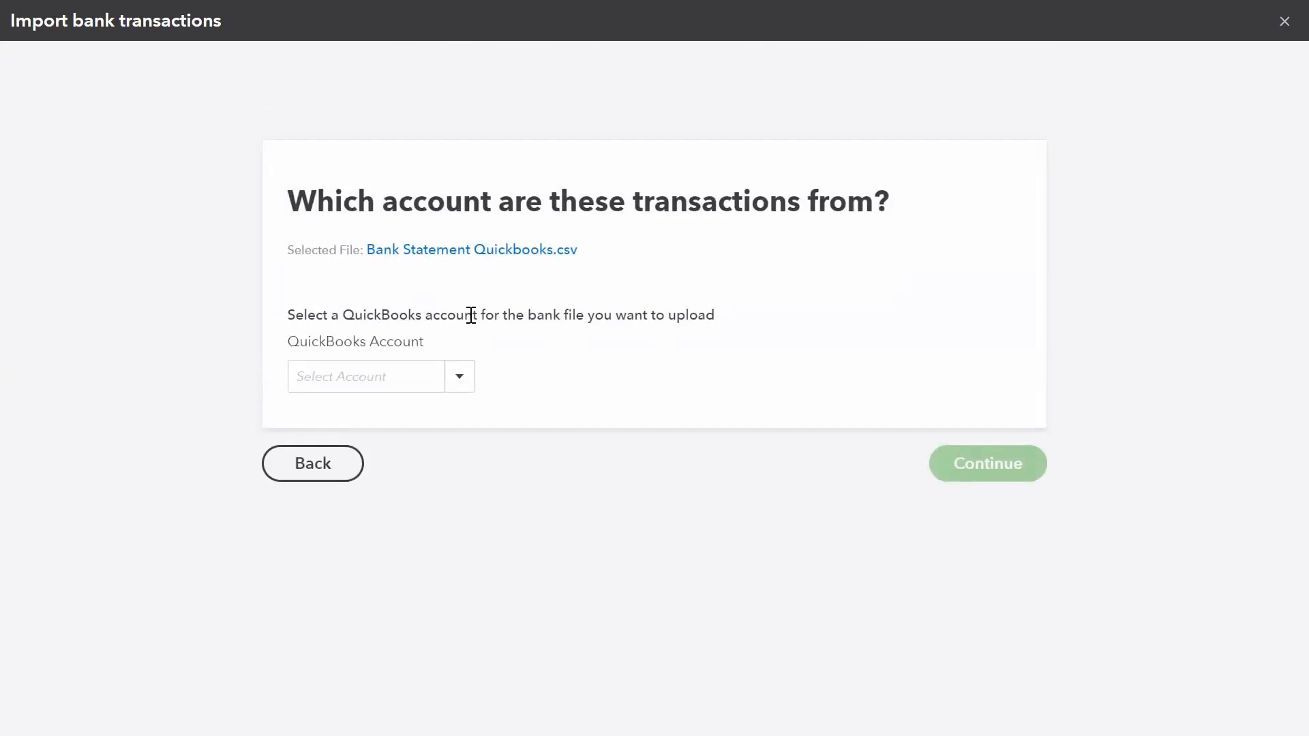
- Choose Service Bank as the QuickBooks account for the uploaded transactions and continue
click(459, 379)
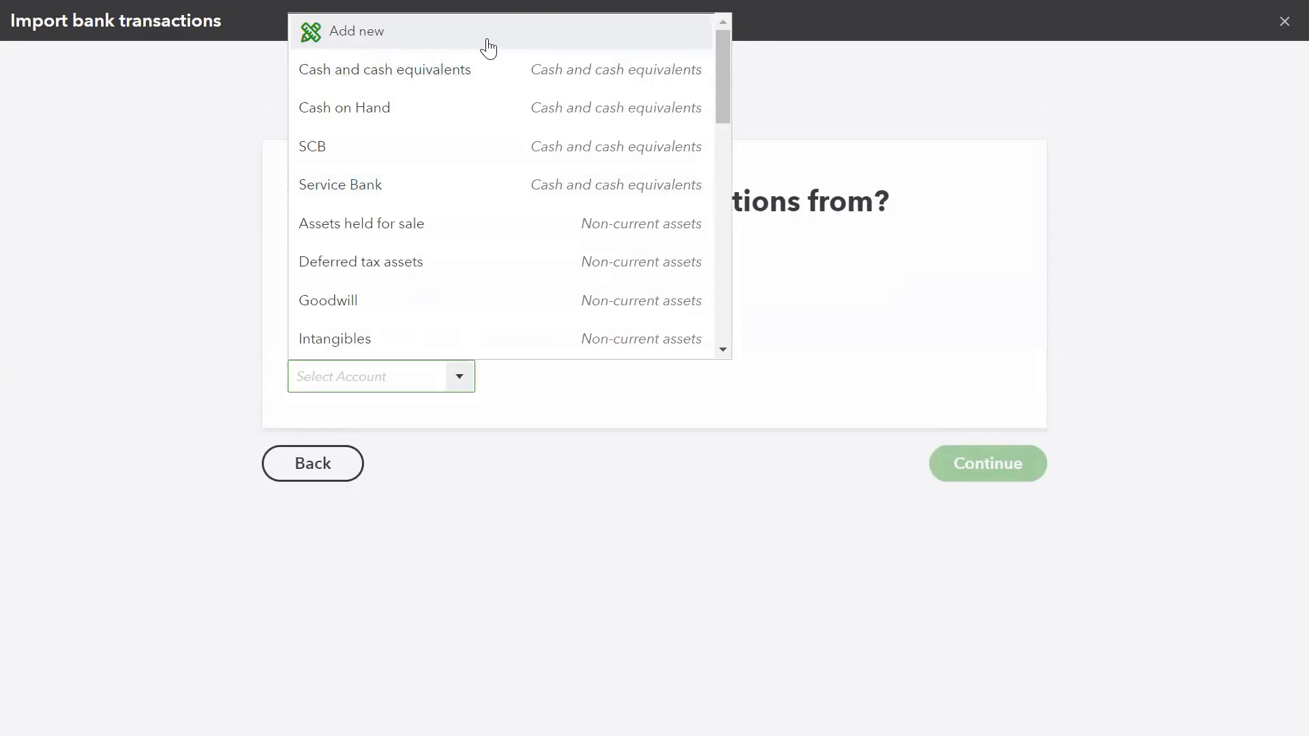
click(369, 185)
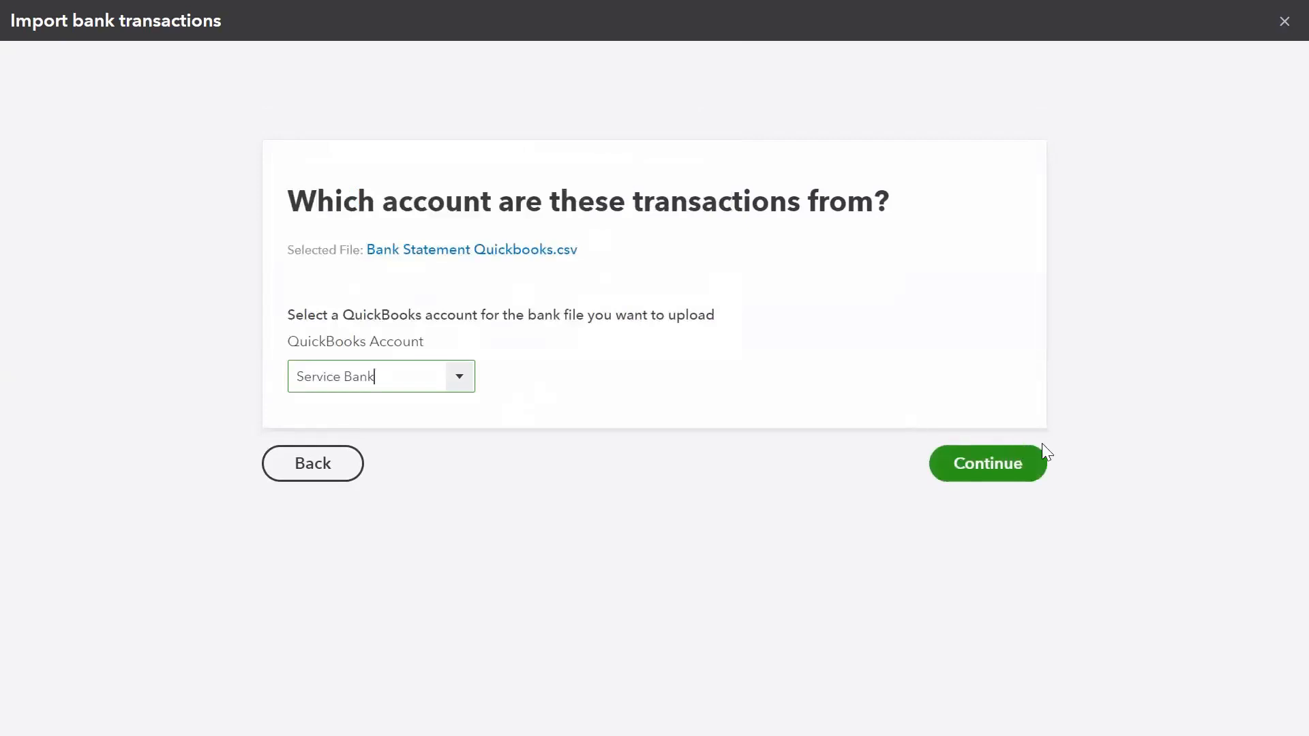
click(1017, 469)
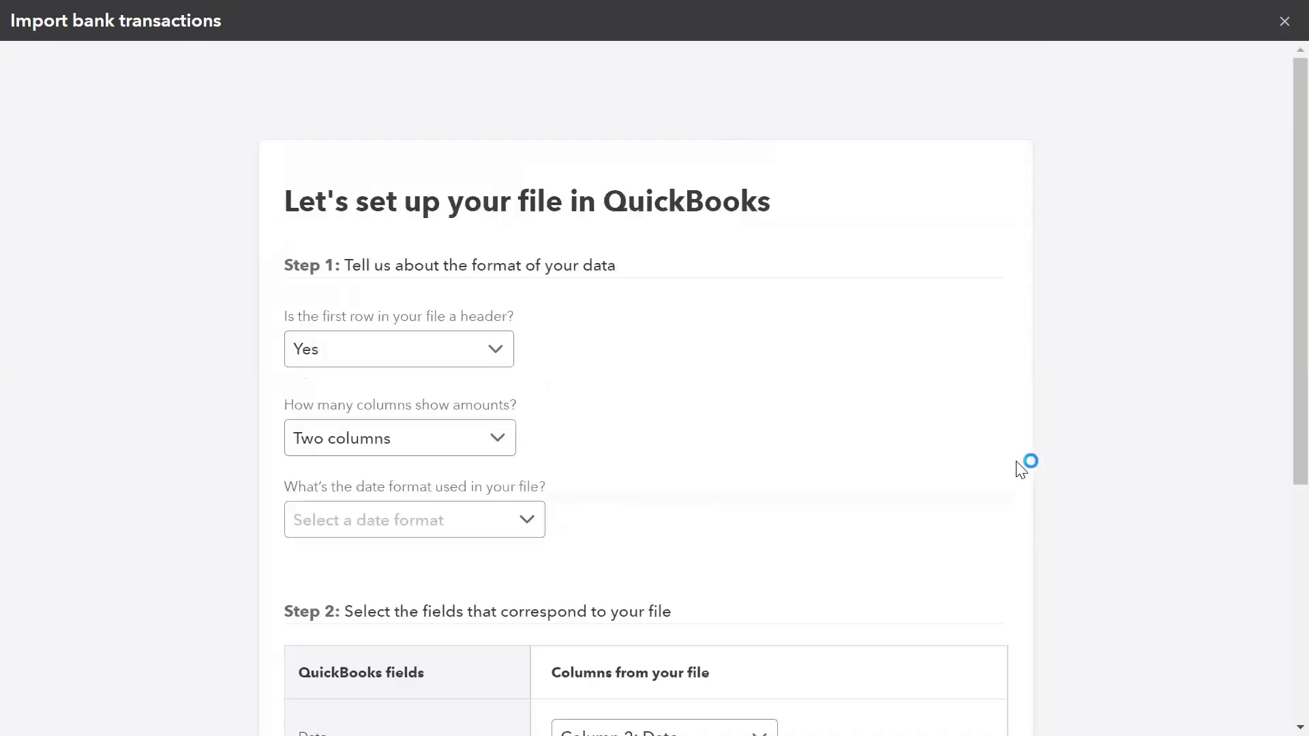
- Check that the file format uses a header in the first row and two columns for amounts
scroll(1021, 469, down, 3)
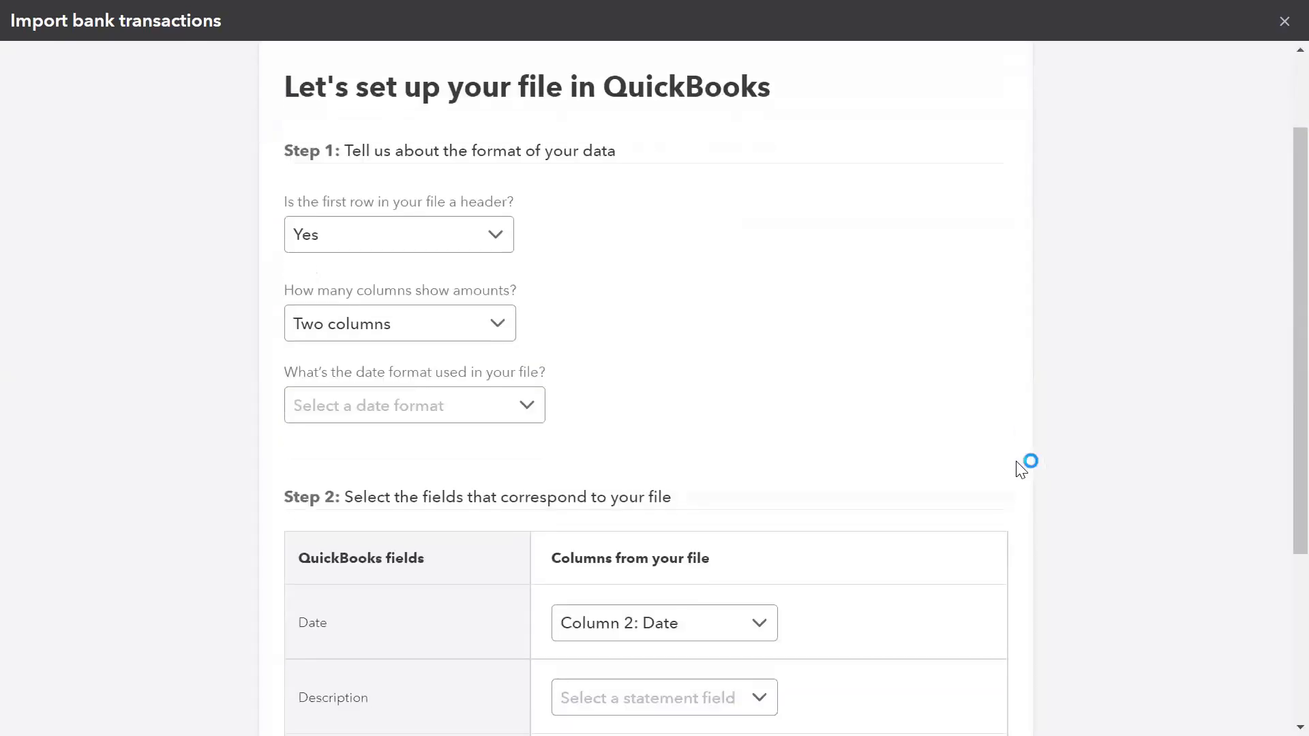
scroll(1021, 469, down, 1)
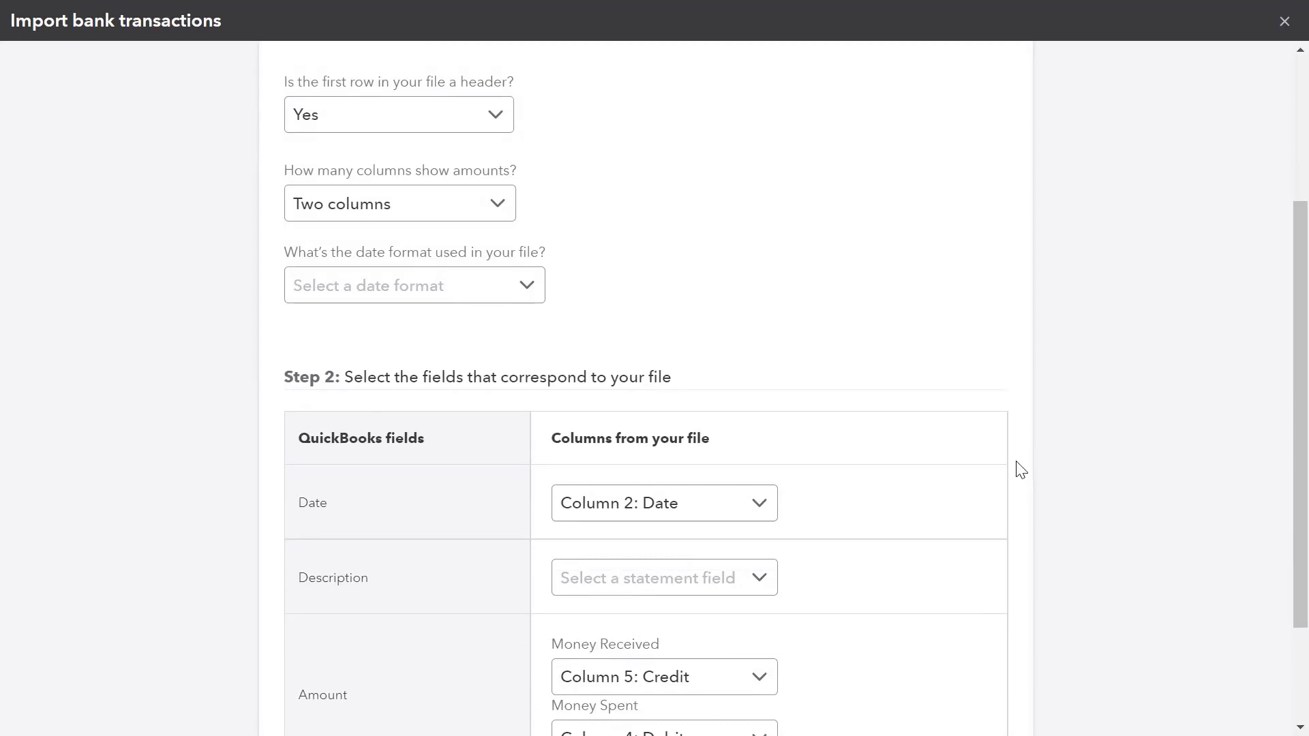
key(Tab)
key(Return)
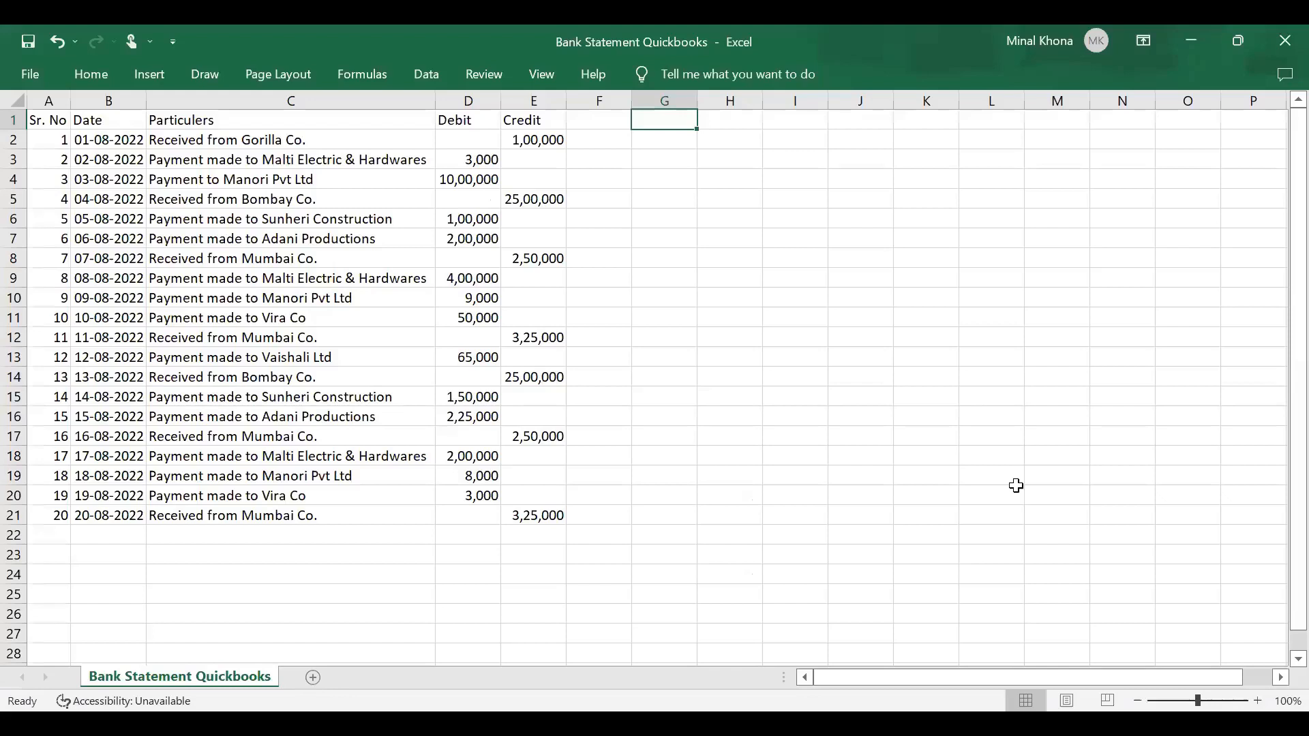
key(Left)
key(Left)
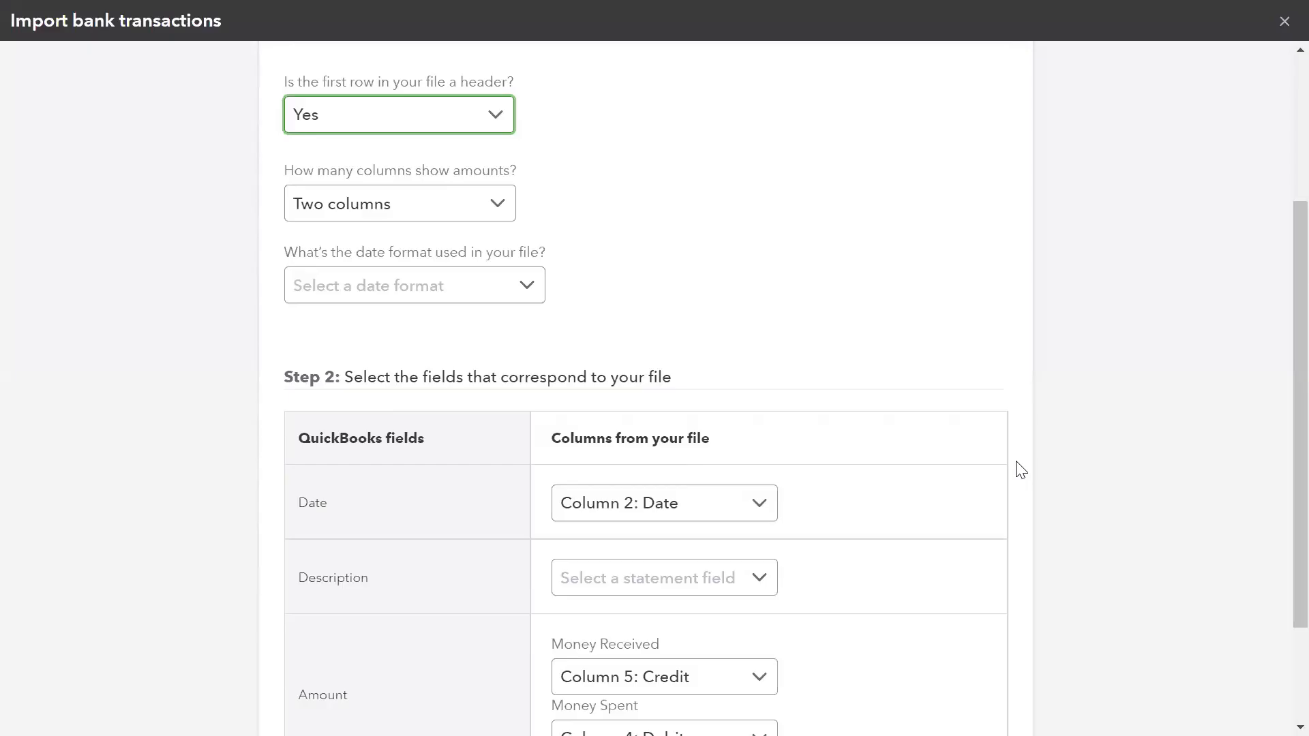
key(Tab)
key(Escape)
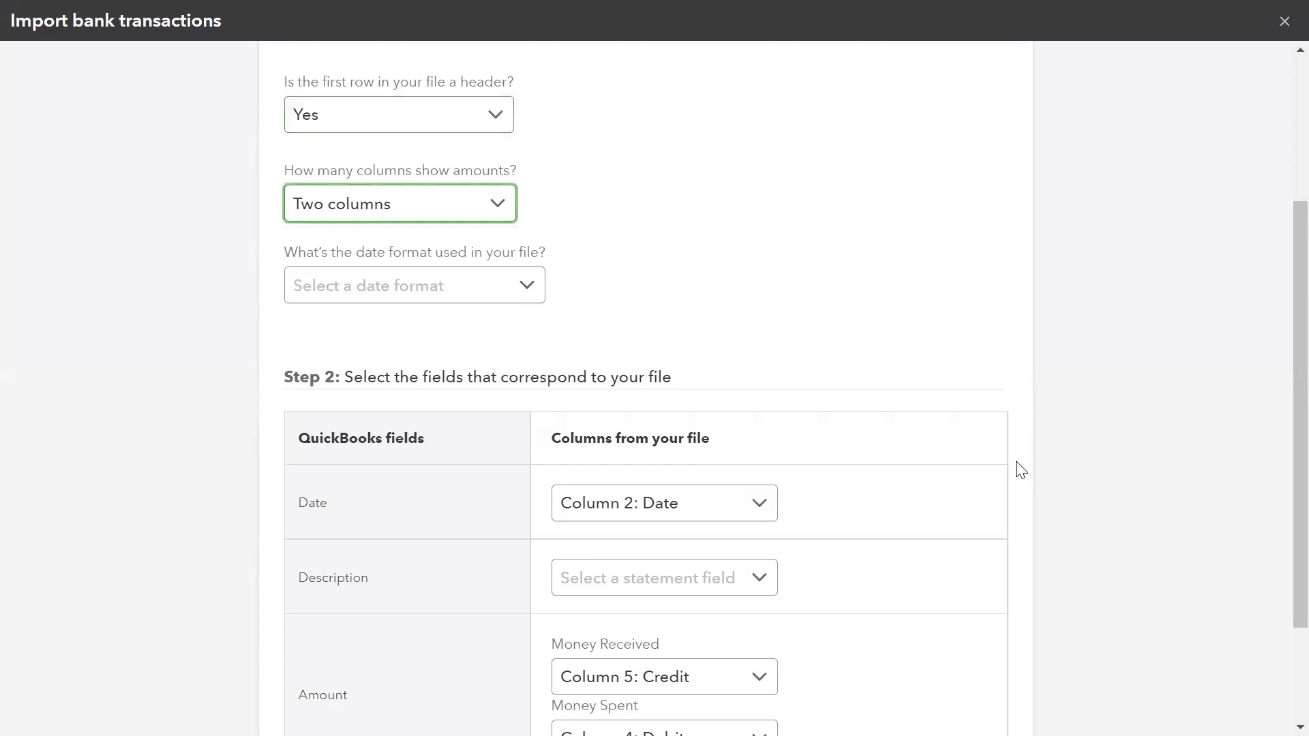
- Set the date format used in the file to dd-MM-yyyy
key(Tab)
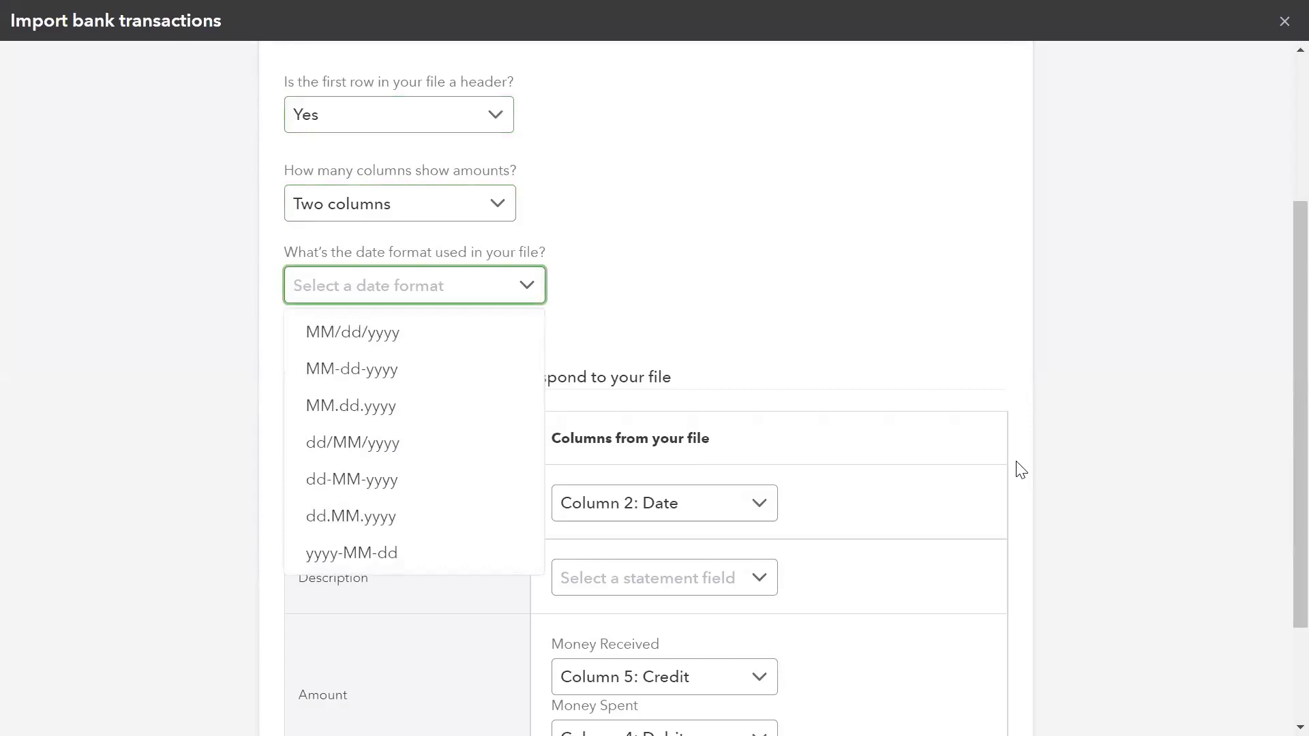
key(Return)
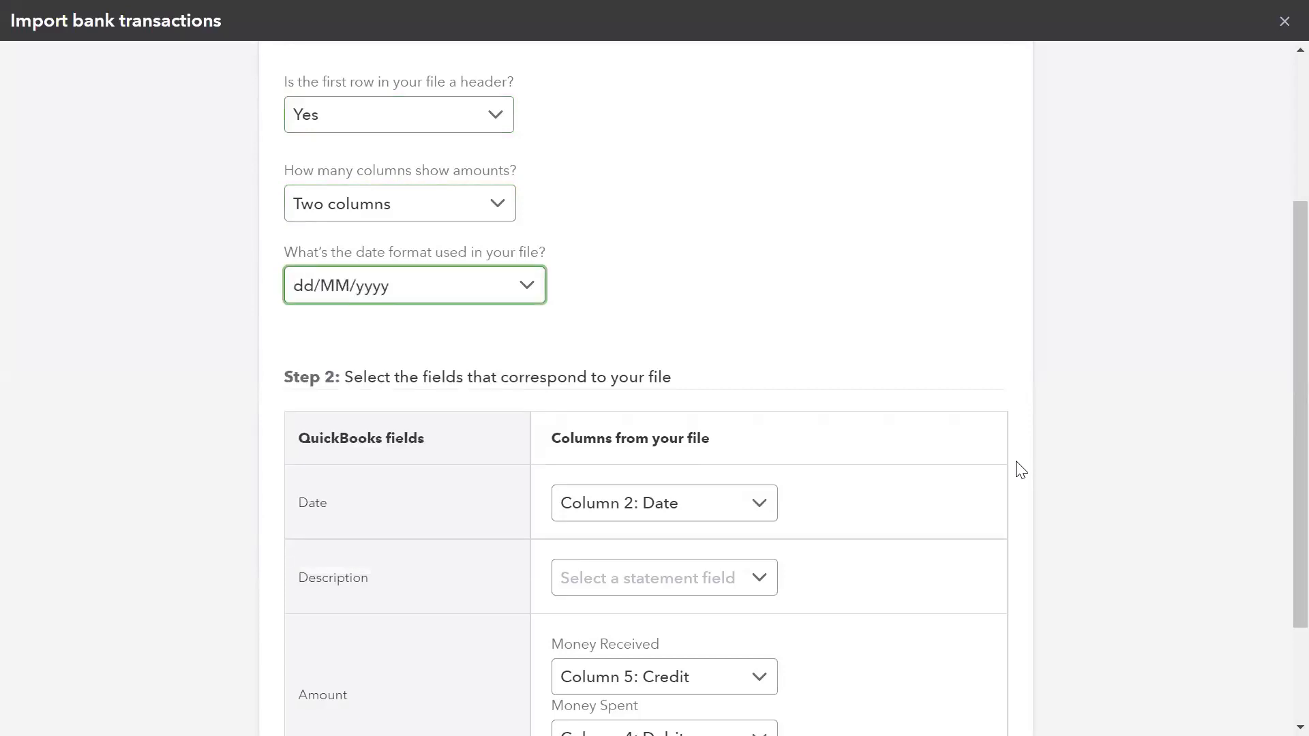
key(Down)
key(Down)
key(Return)
- Map the Description field to the file's Particulers column and continue to the transaction selection
scroll(1020, 470, down, 3)
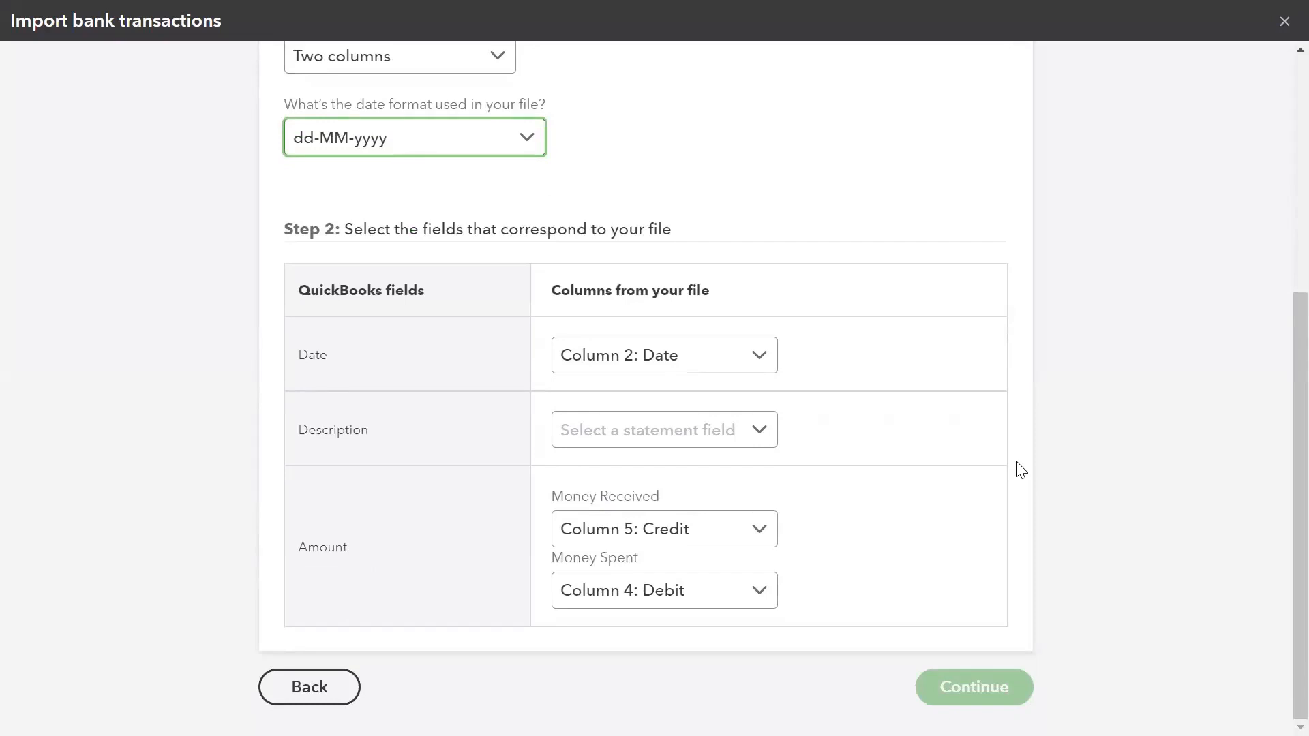
key(Tab)
key(Tab)
key(Down)
key(Return)
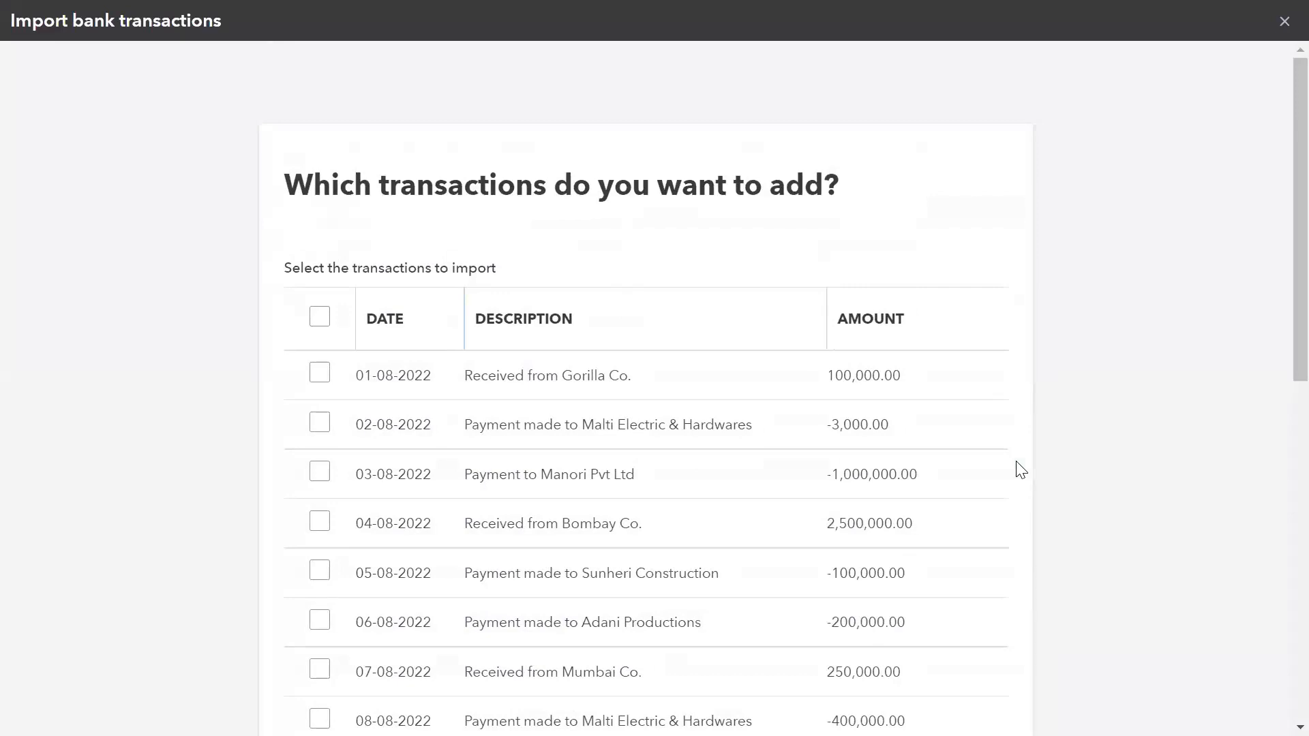
- Select all listed bank transactions for import, continue, and confirm importing them
scroll(1020, 469, down, 10)
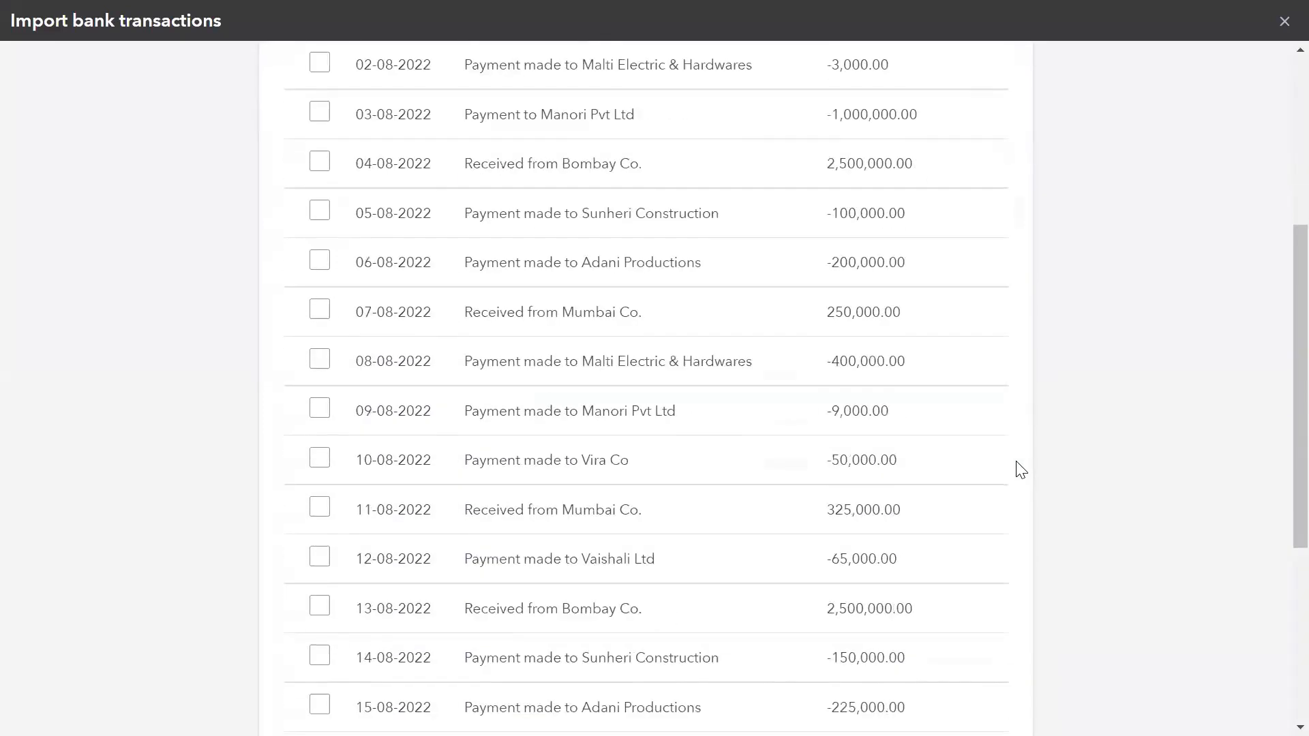
scroll(1020, 469, down, 1)
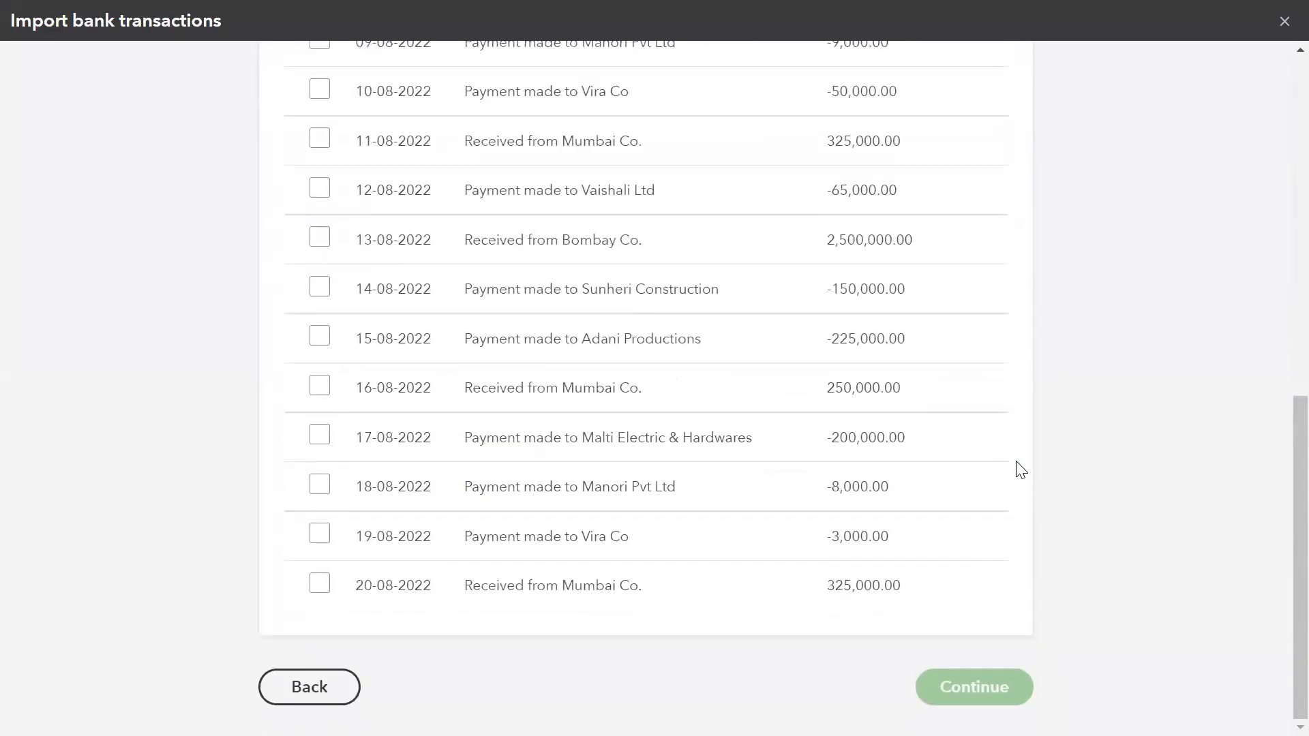
scroll(1021, 470, up, 11)
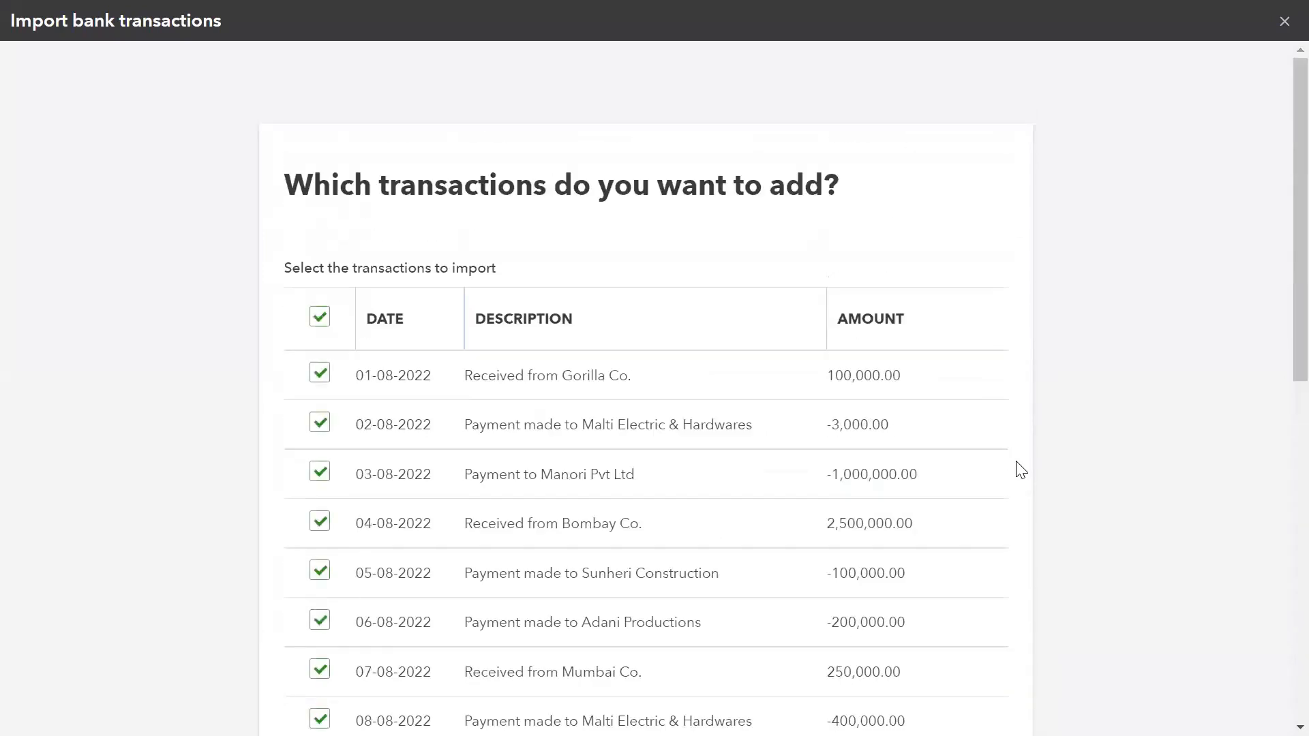
scroll(1020, 470, down, 11)
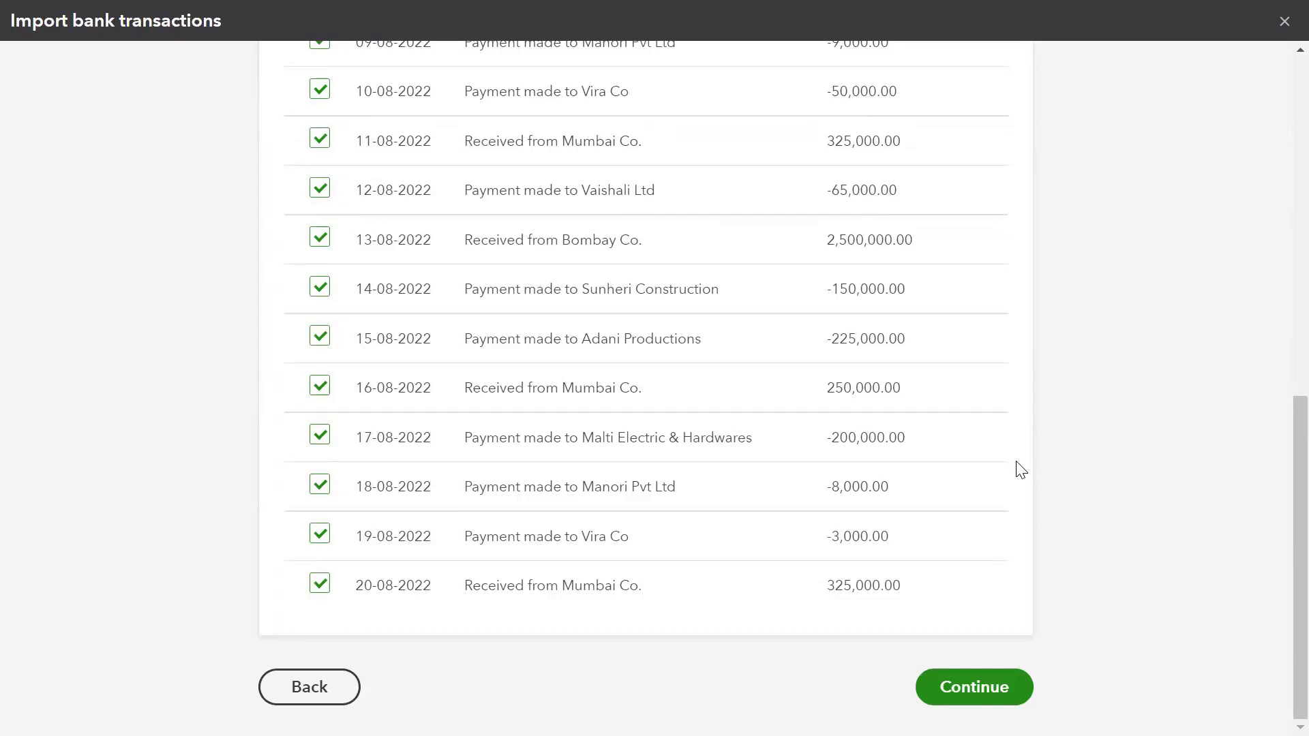
key(Return)
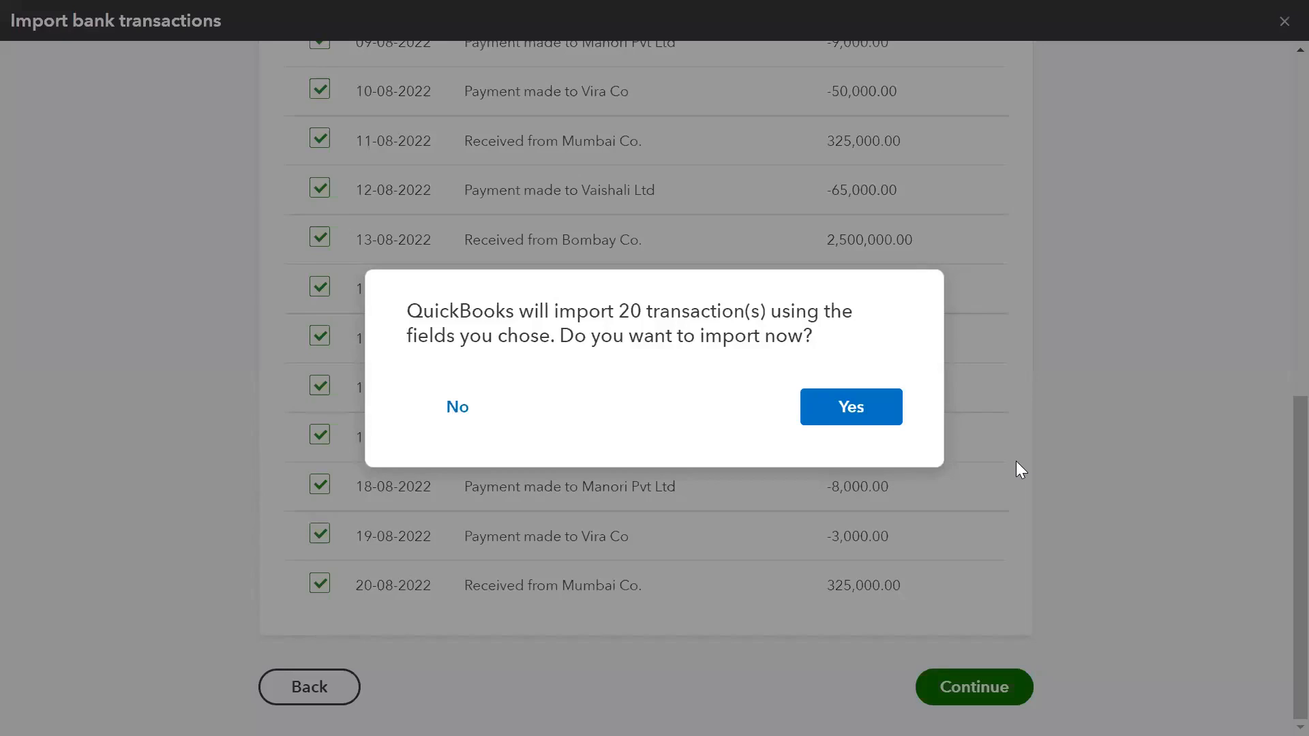
key(Return)
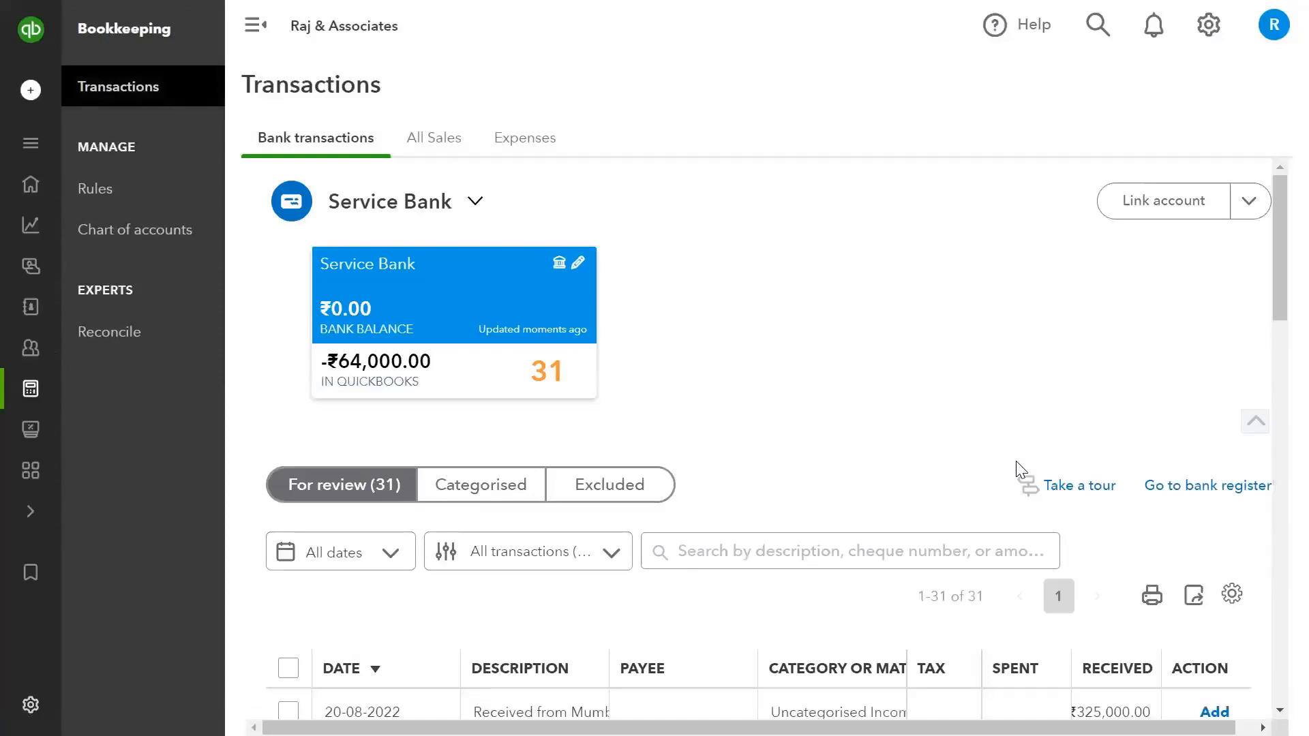
- Examine the imported Service Bank transactions in the For review list
scroll(1018, 469, down, 5)
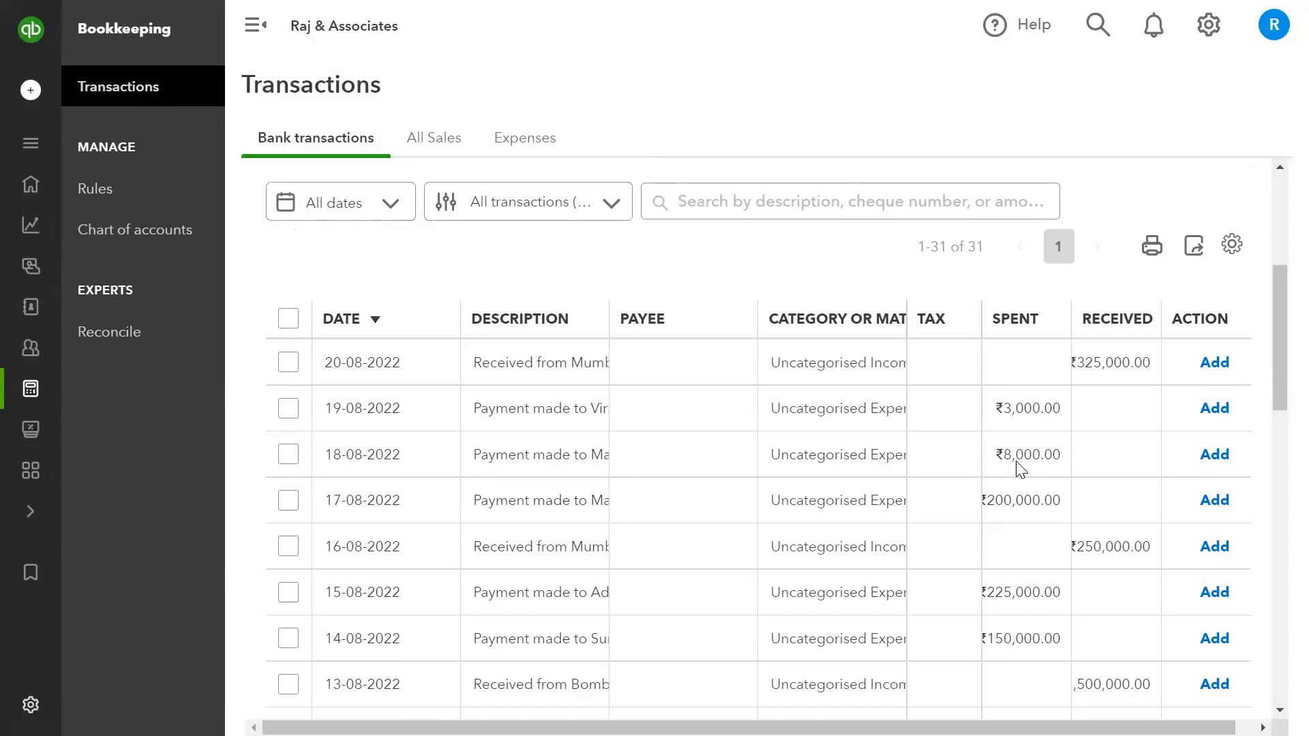
mouse_move(29, 178)
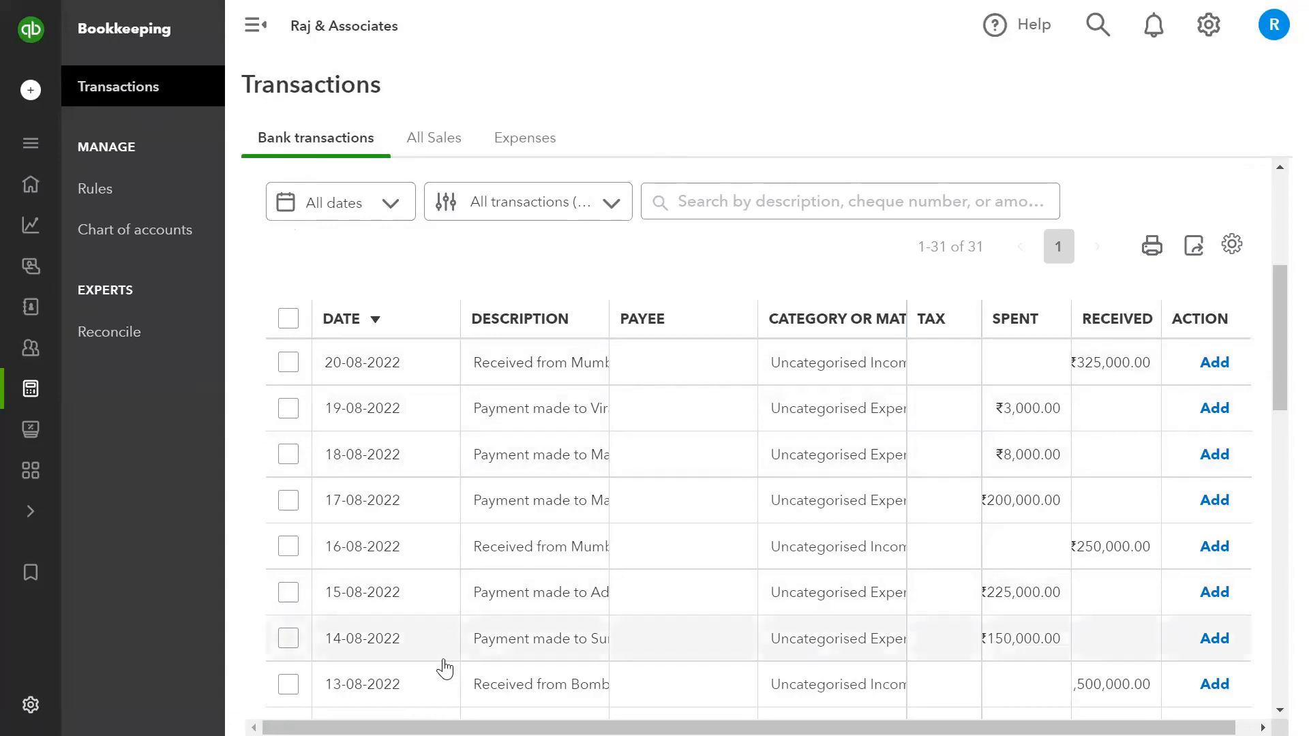
scroll(445, 670, down, 8)
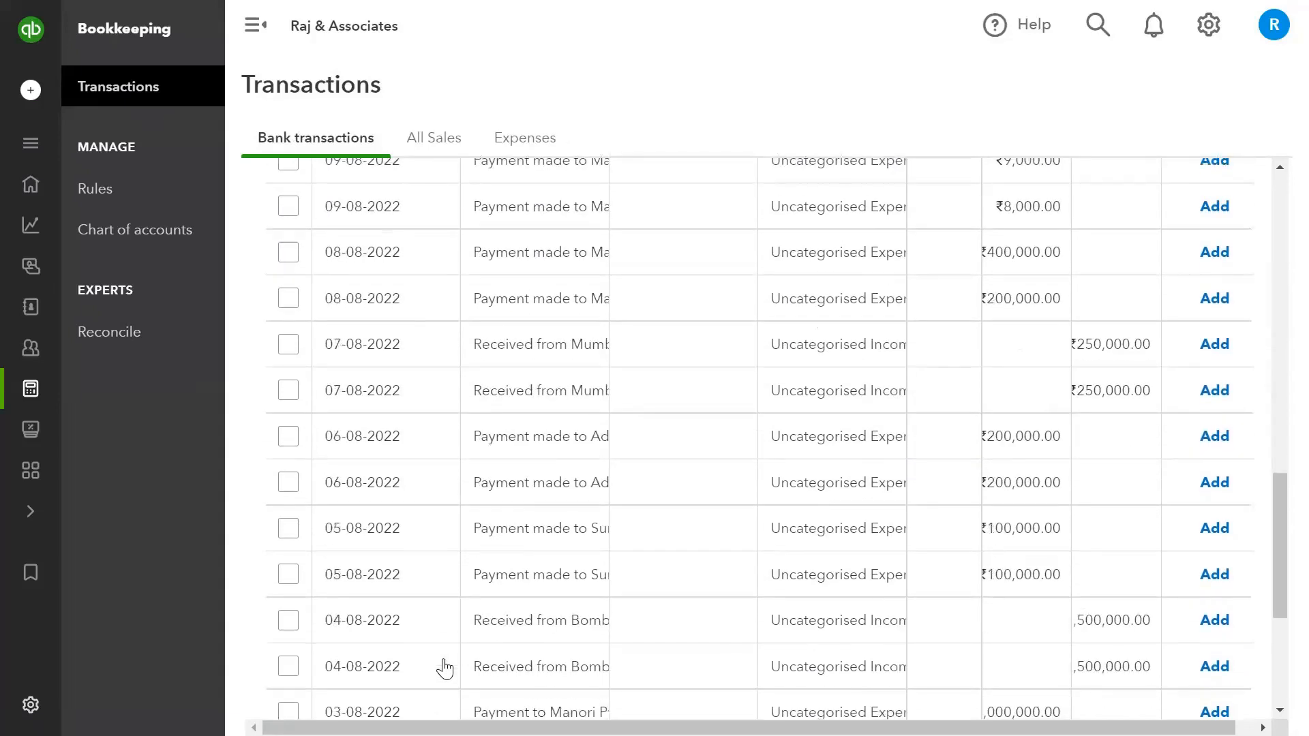
- Select the 20-08-2022 receipt of ₹325,000.00 in the For review list and open its update form
scroll(444, 669, up, 7)
scroll(444, 670, up, 6)
scroll(444, 670, down, 5)
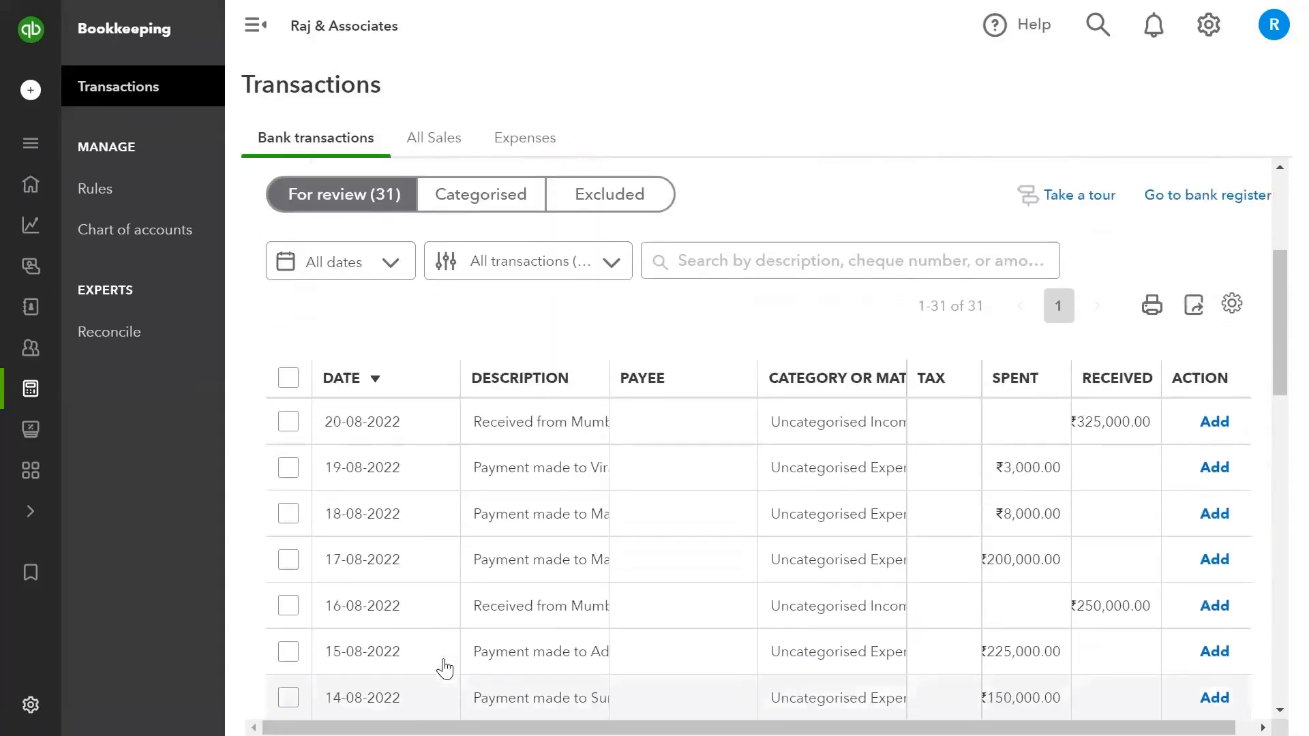
scroll(445, 670, down, 1)
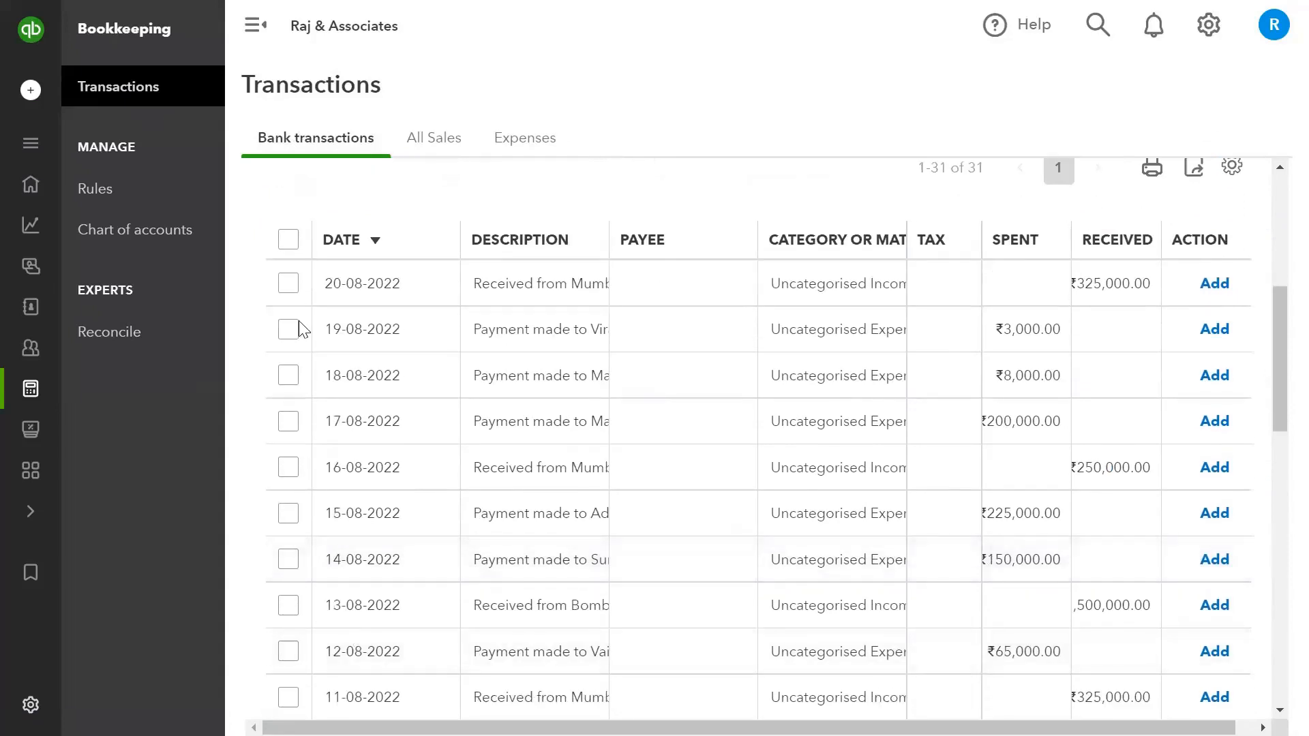
click(289, 287)
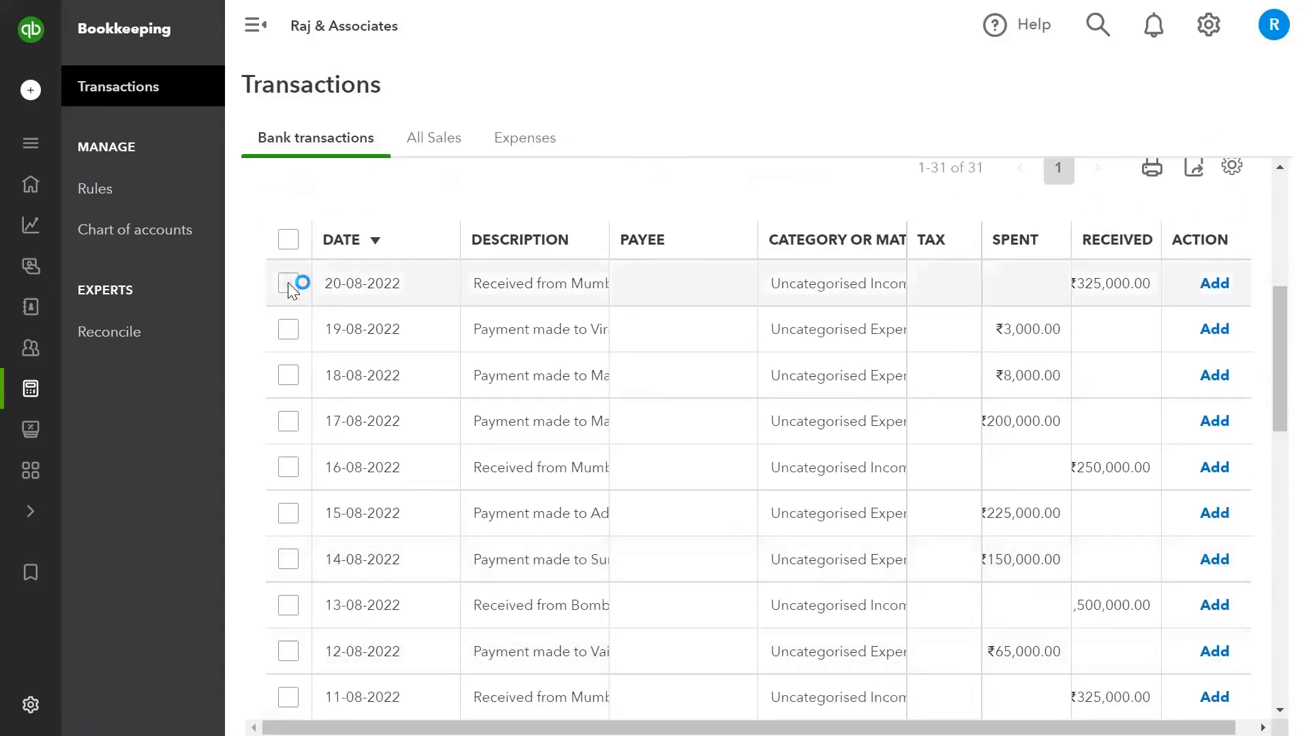
click(875, 205)
- Set the selected transaction's tax to IGST (18%) and its transaction type to Deposit
click(495, 478)
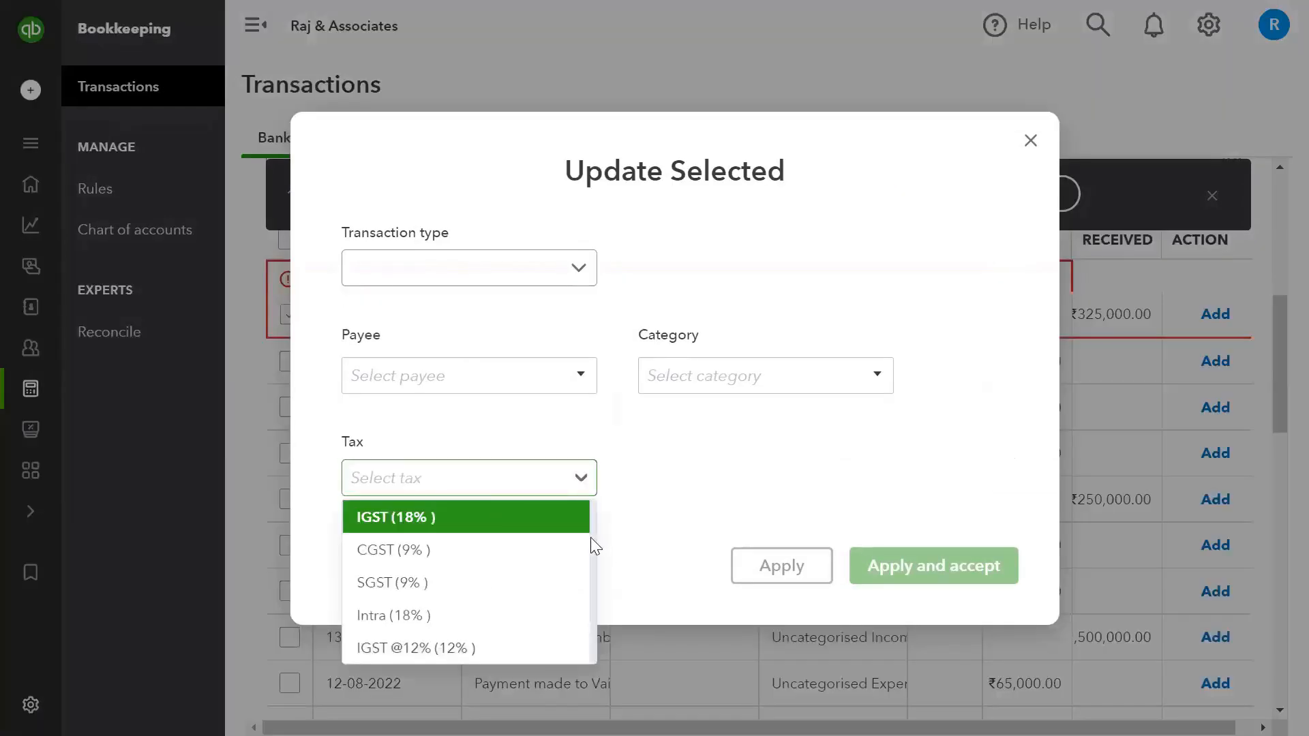
click(695, 465)
click(581, 479)
click(517, 522)
click(581, 276)
click(588, 315)
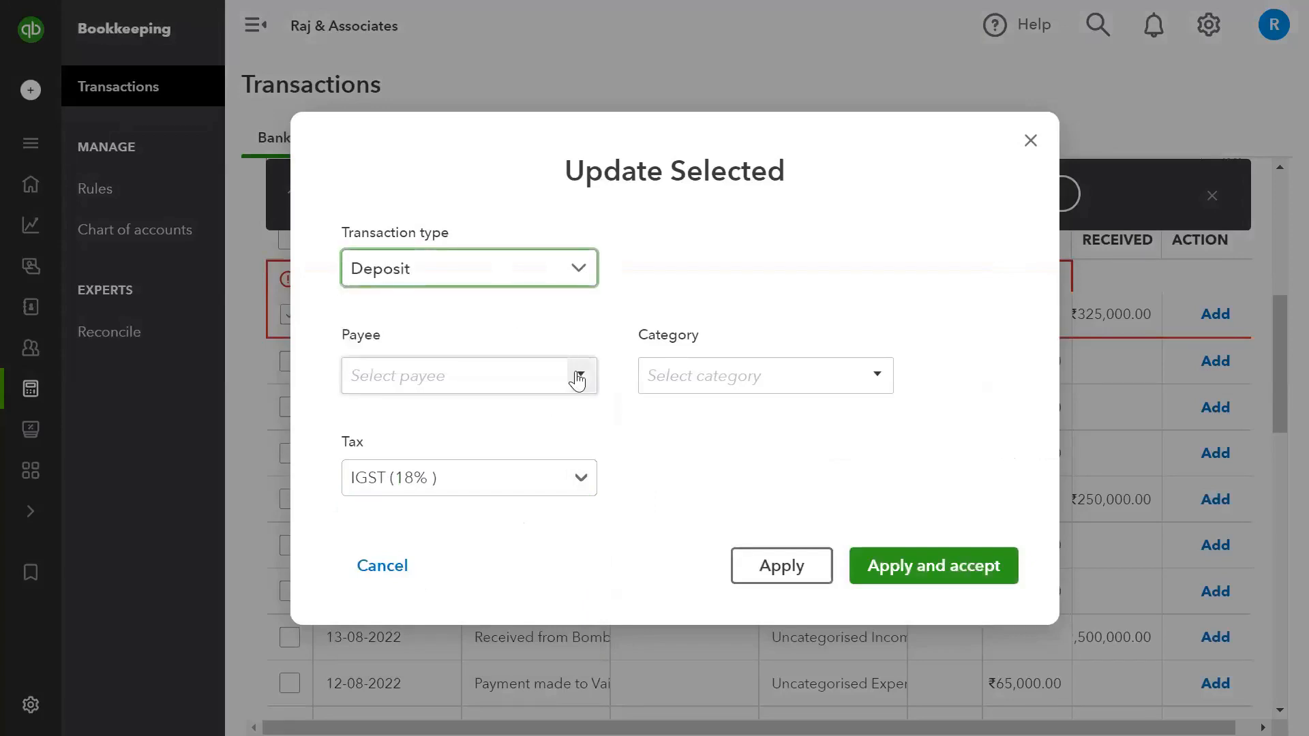
- Set the payee to ABC & Co, leave the category unselected, and apply and accept the update
click(577, 377)
click(531, 456)
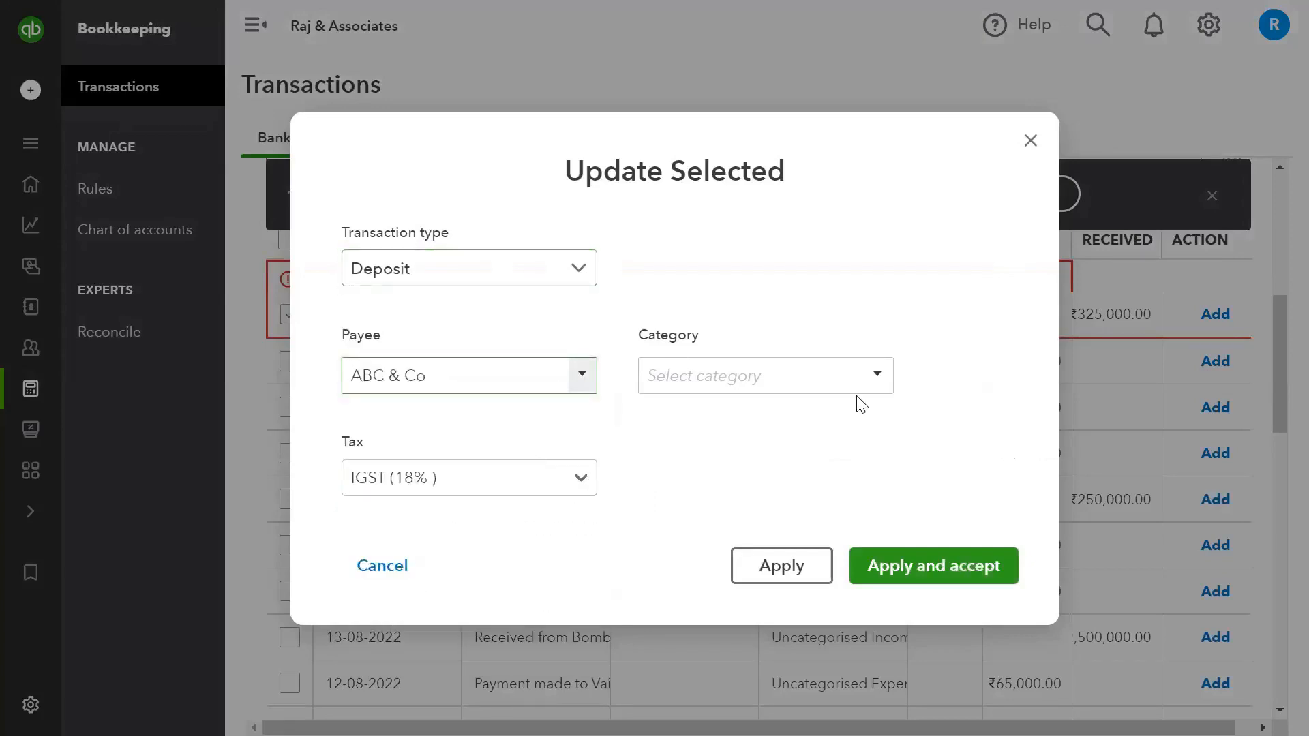
click(877, 383)
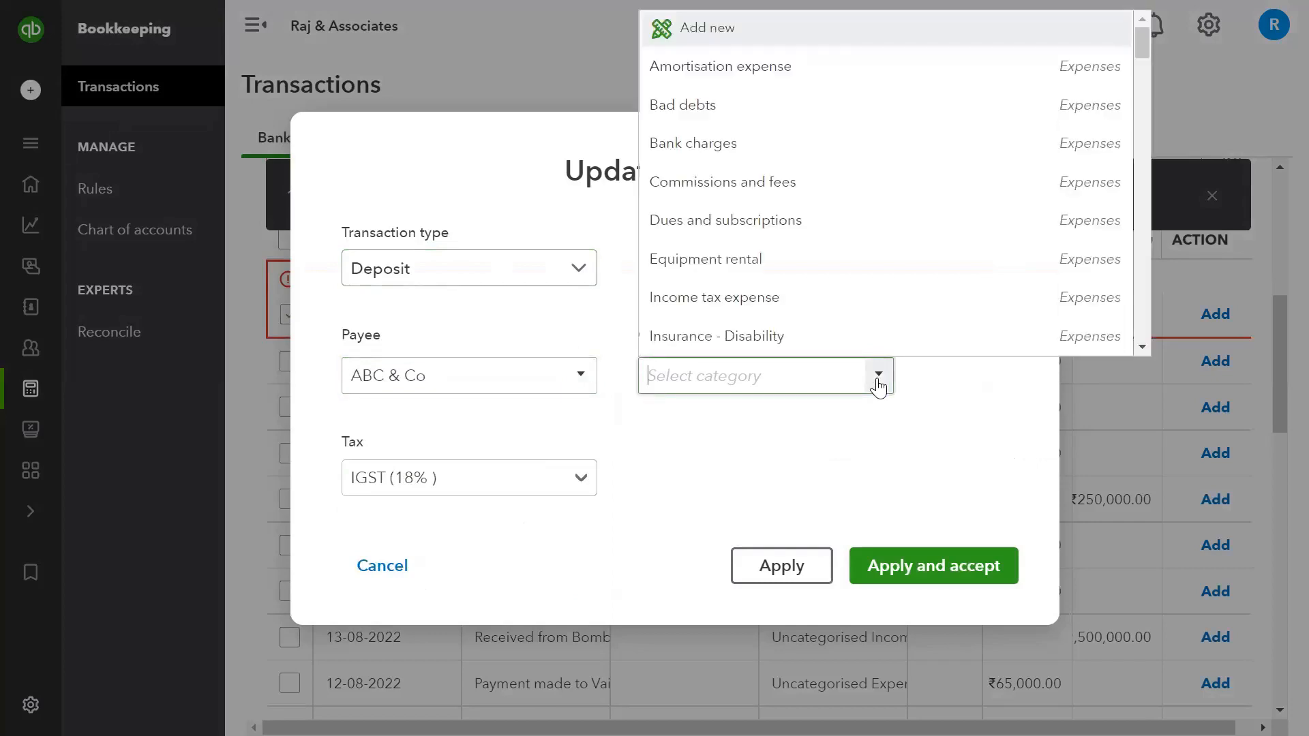
click(878, 384)
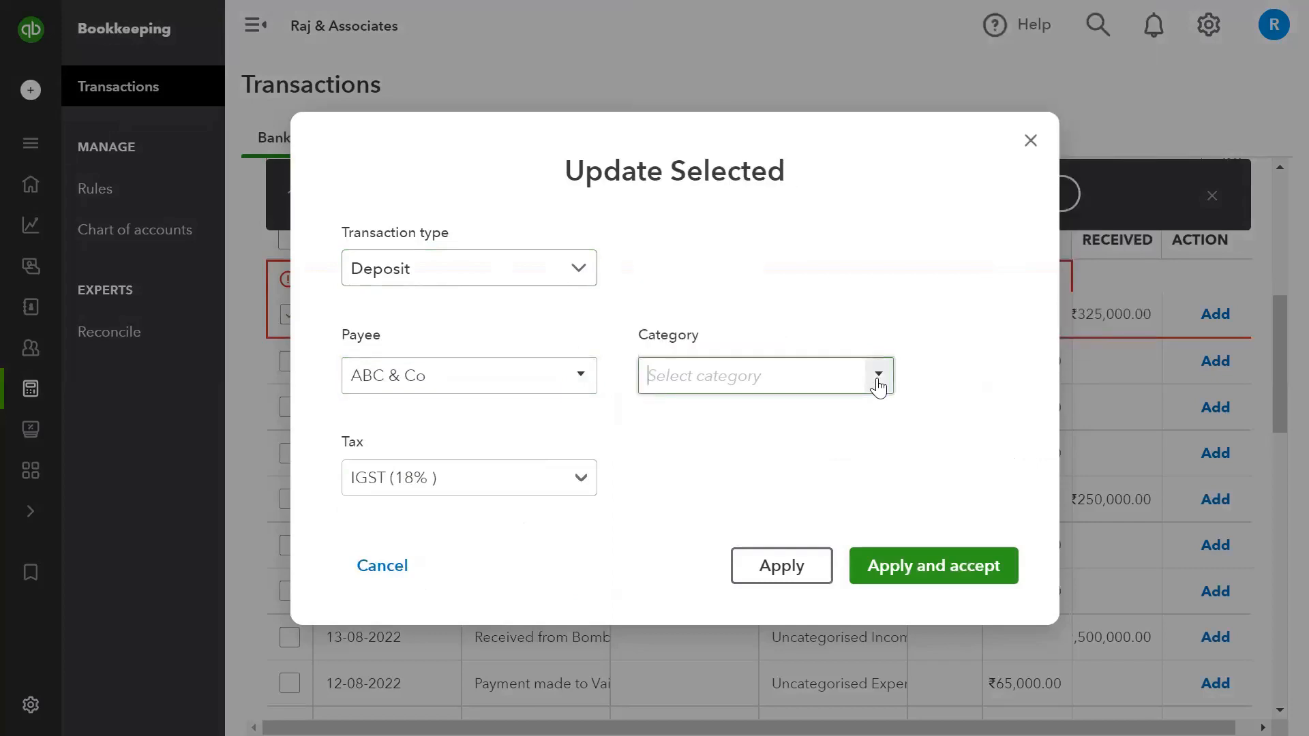
click(909, 574)
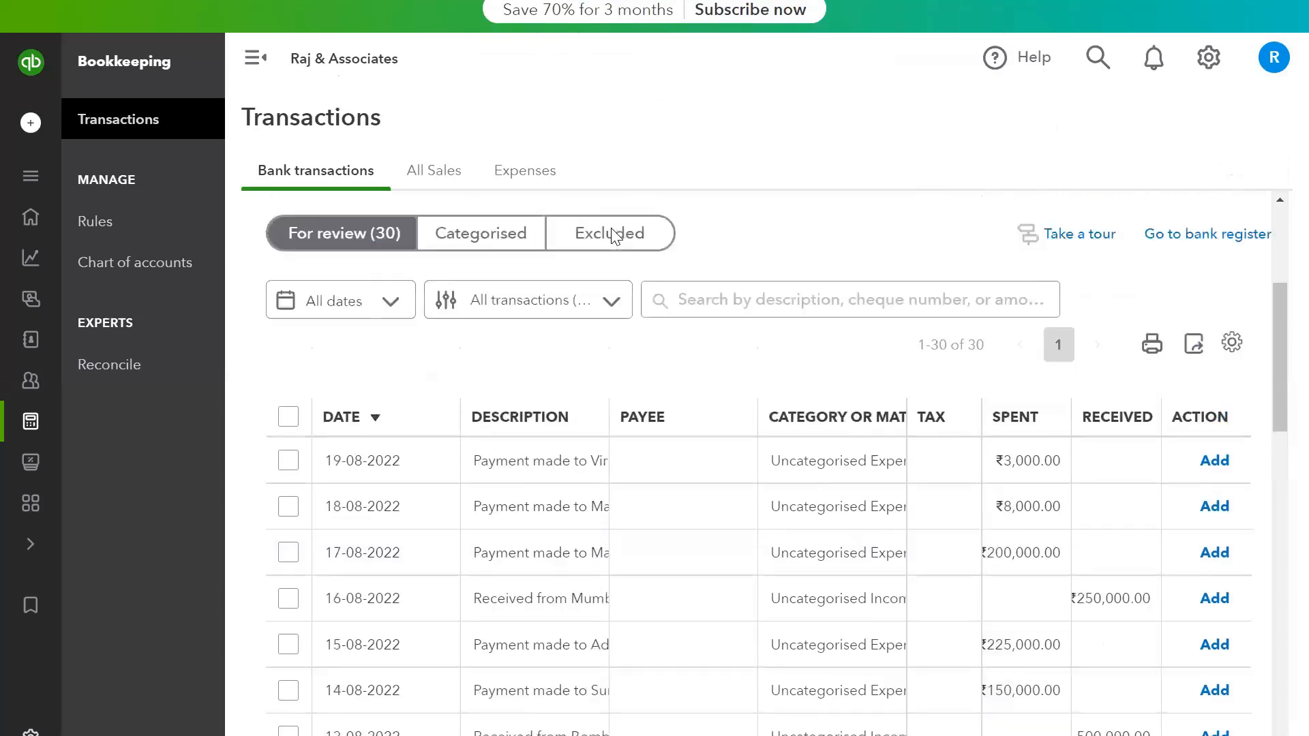
- Check the Categorised and Excluded transaction lists of the Service Bank account
scroll(617, 237, up, 1)
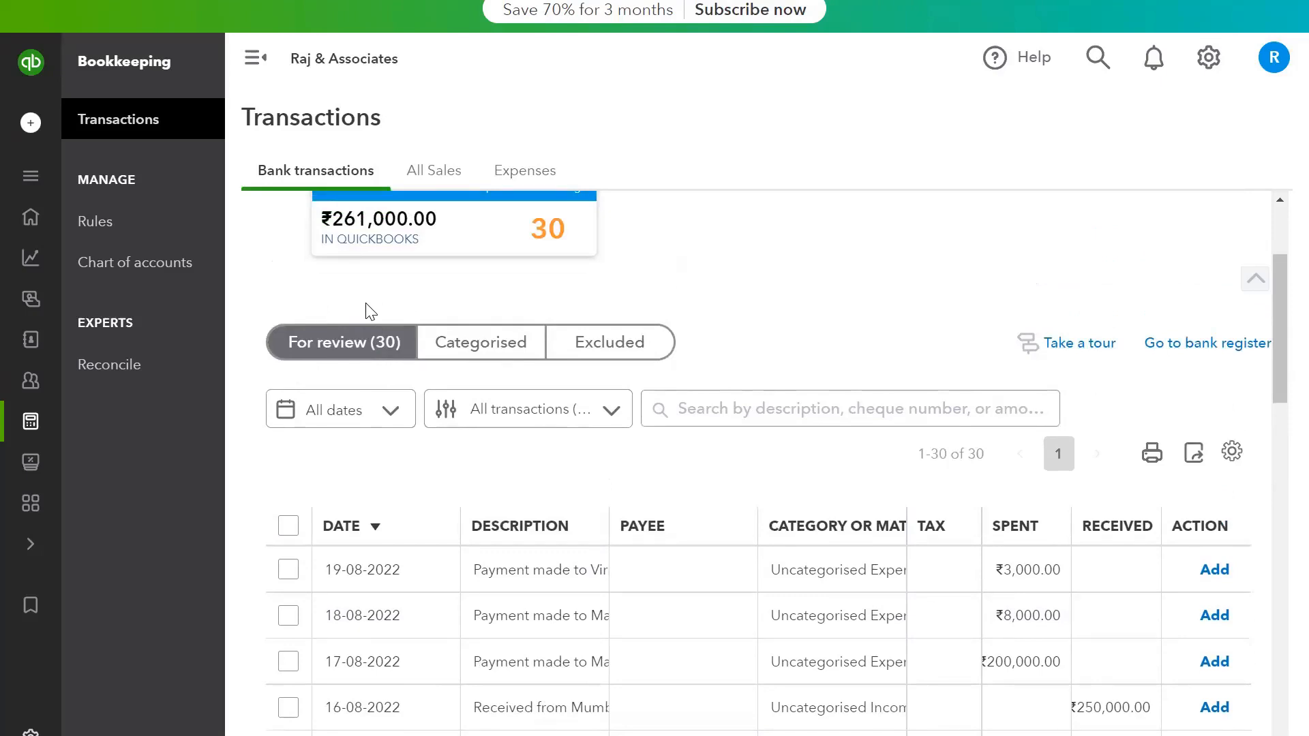
click(486, 343)
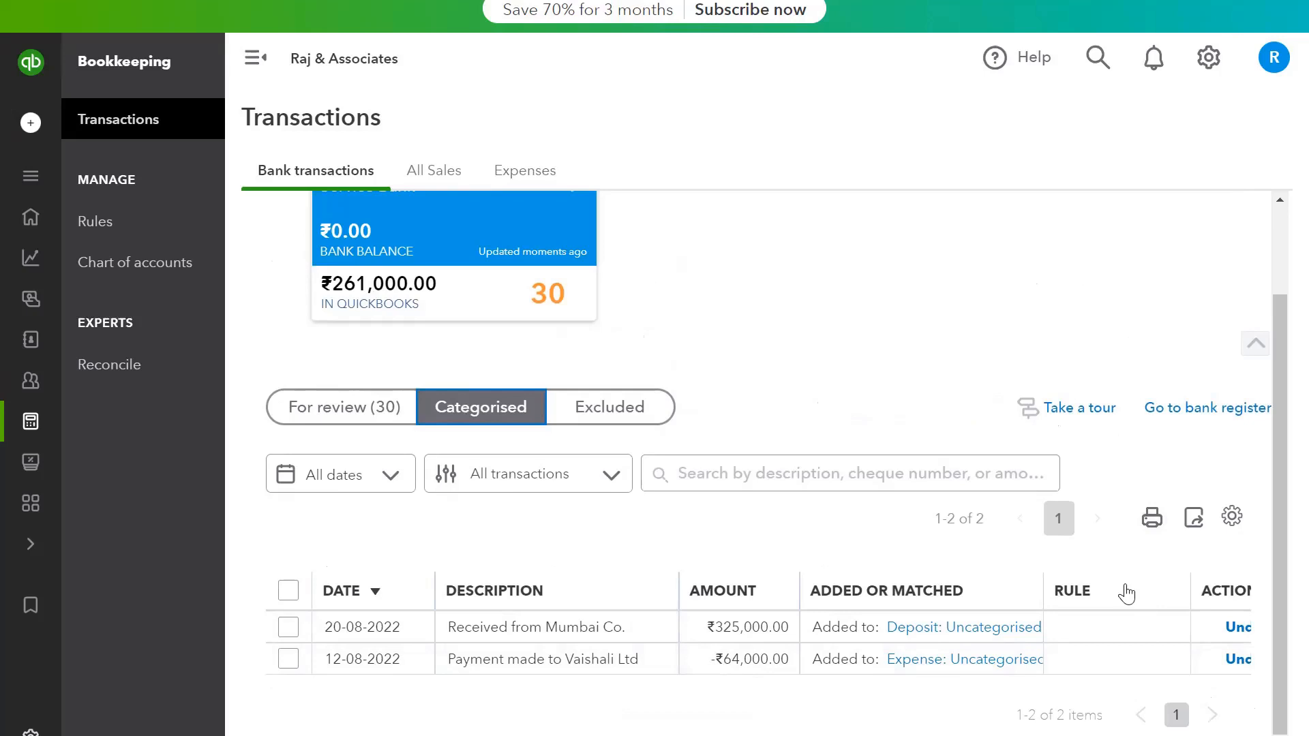
click(642, 418)
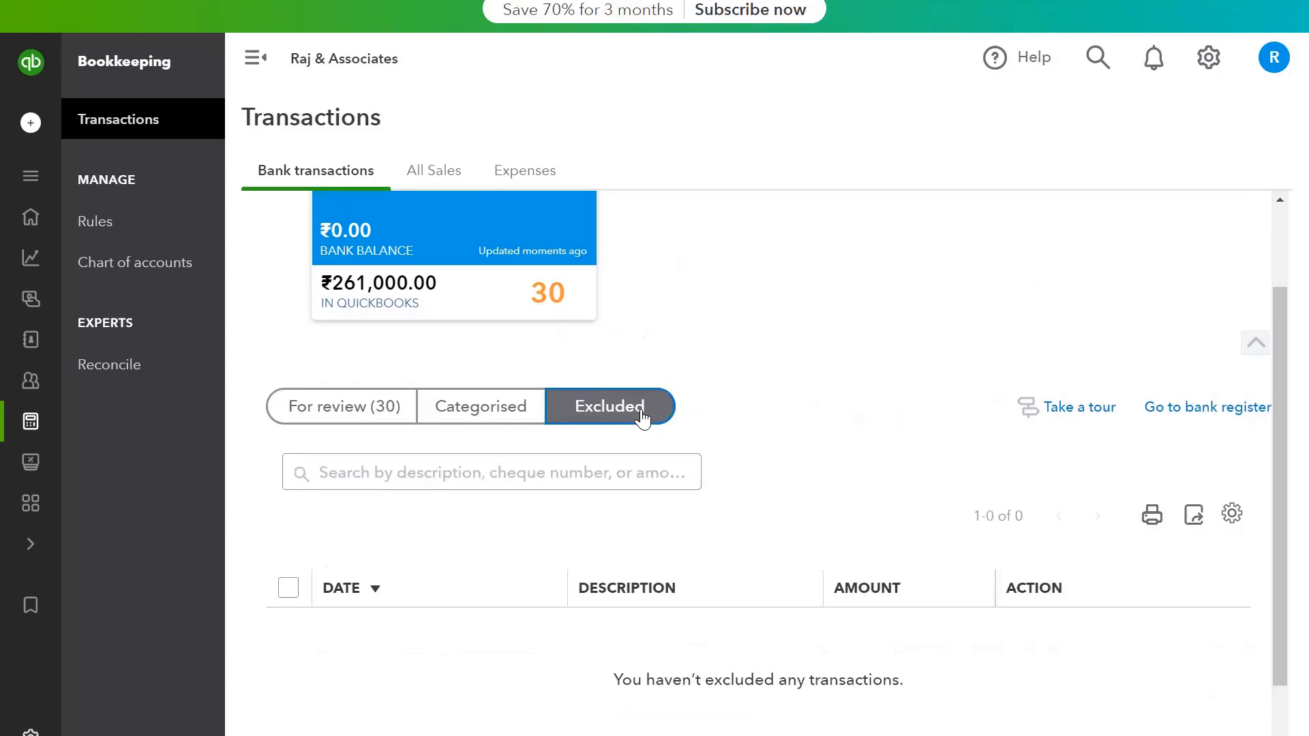
- Exclude the 19-08-2022 payment of ₹3,000.00 from the For review list and check it in the Excluded list
click(376, 414)
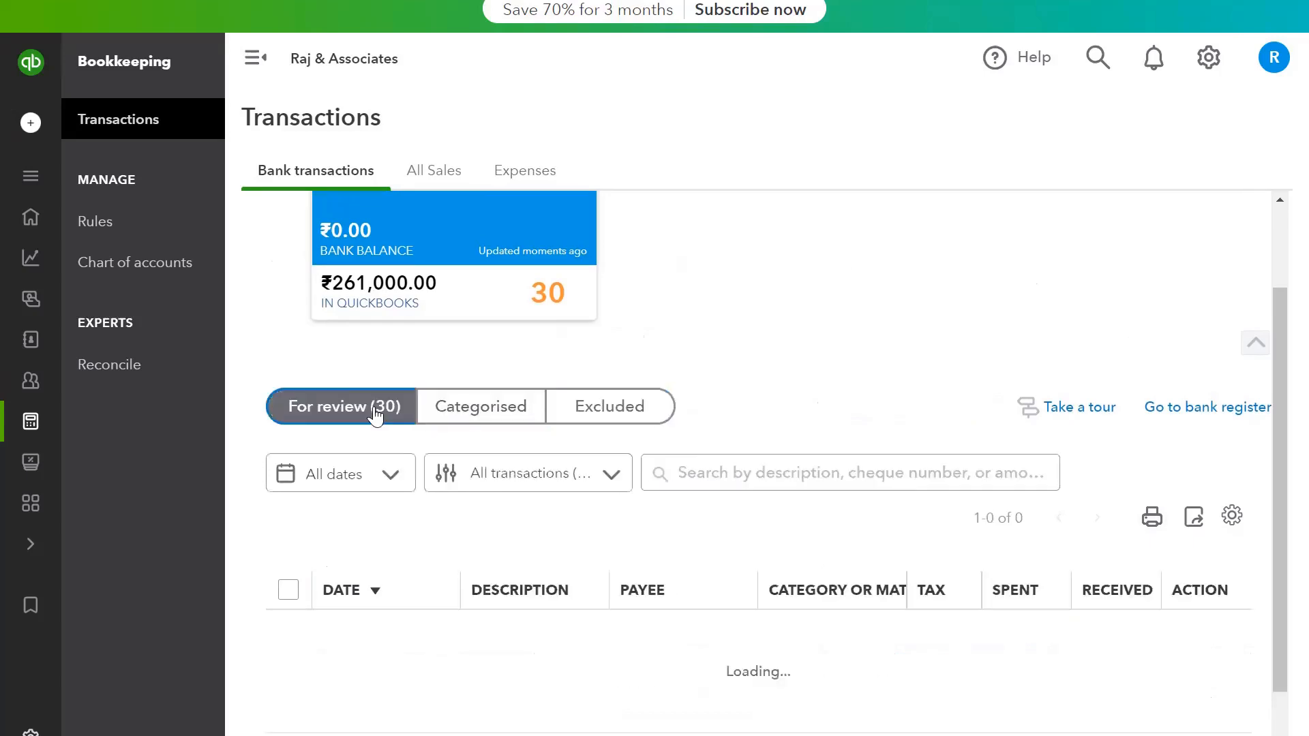
scroll(374, 412, down, 3)
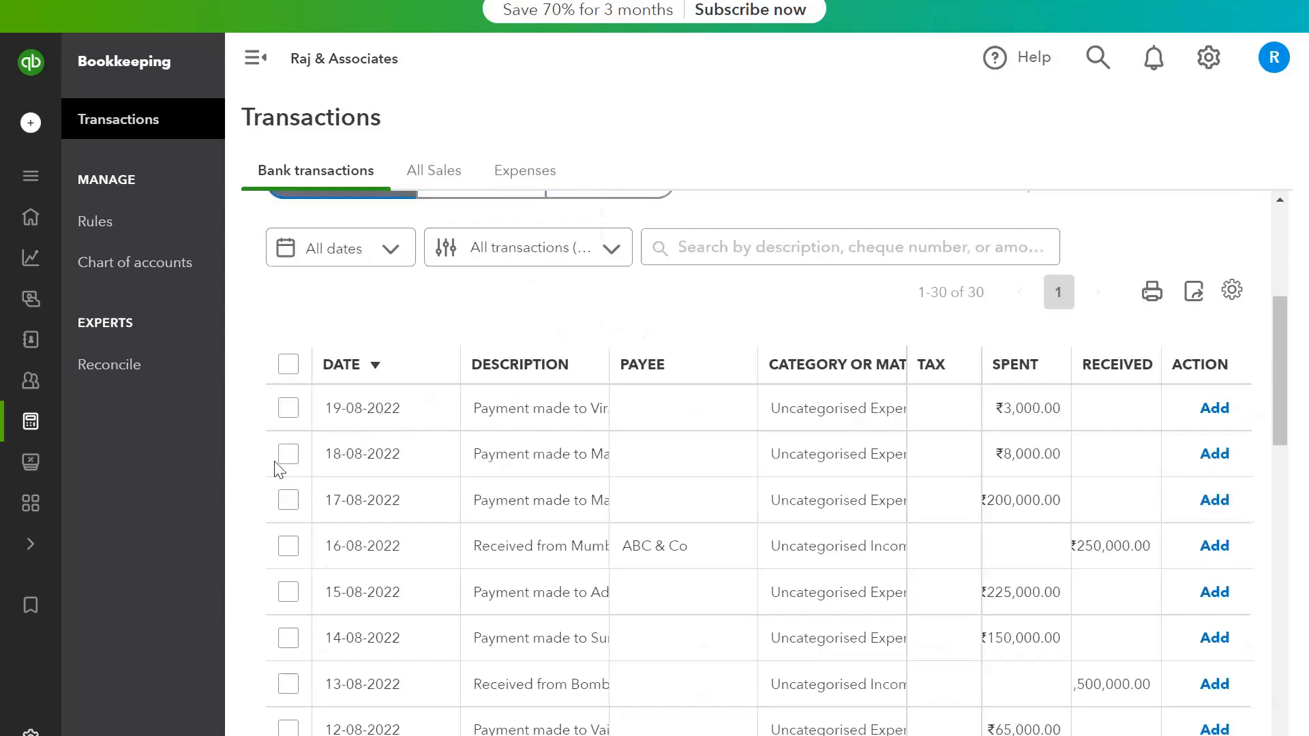
click(289, 407)
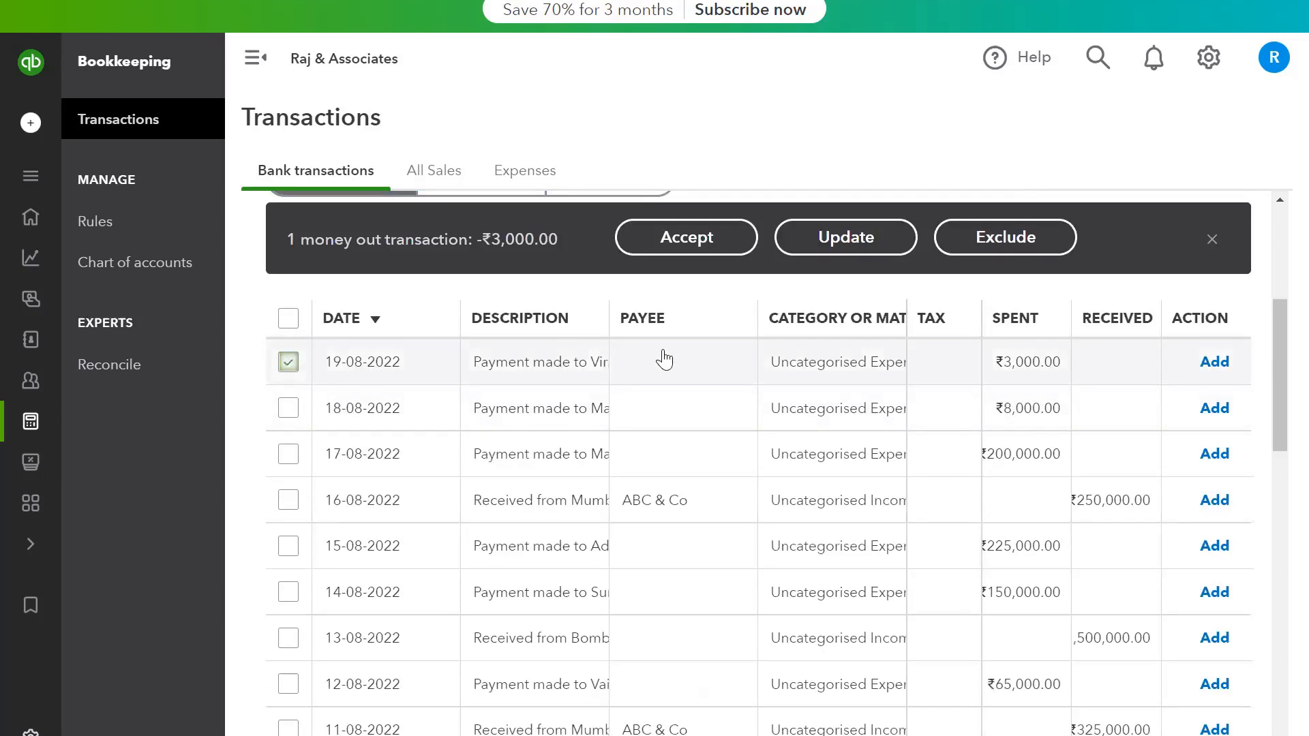
click(1015, 251)
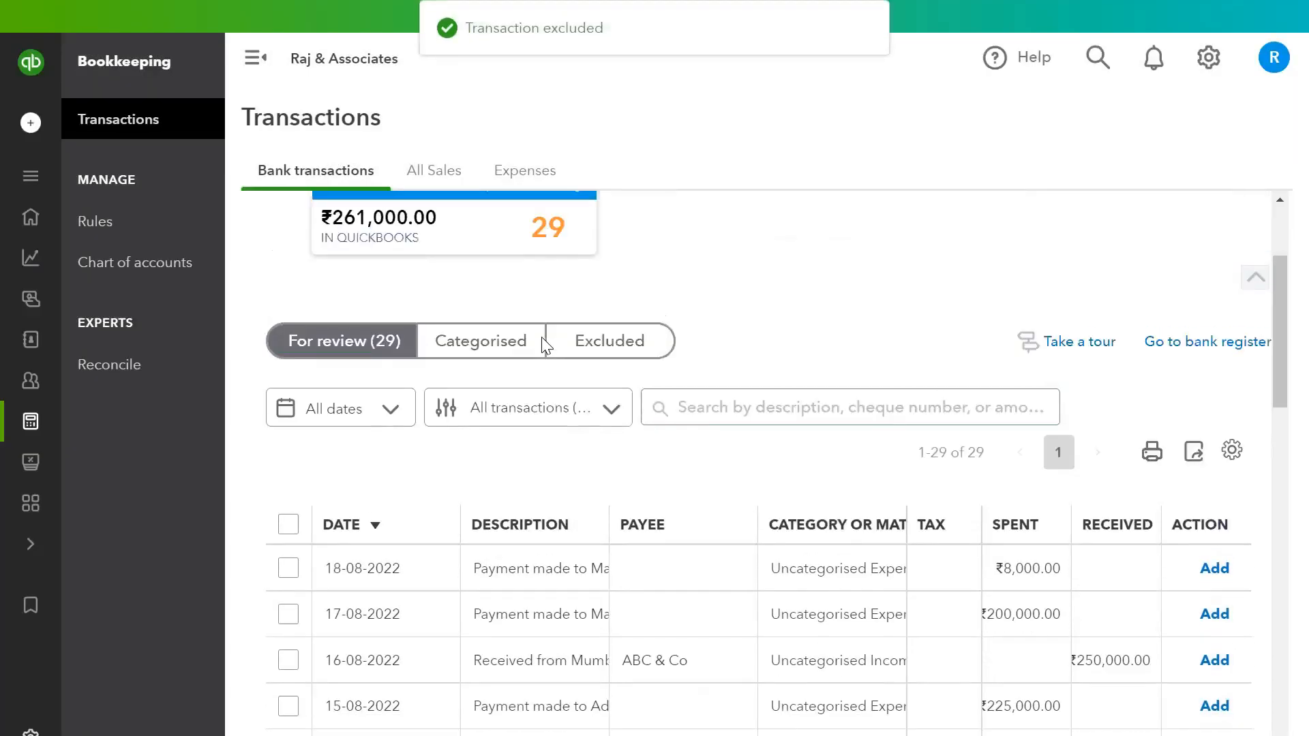
click(622, 343)
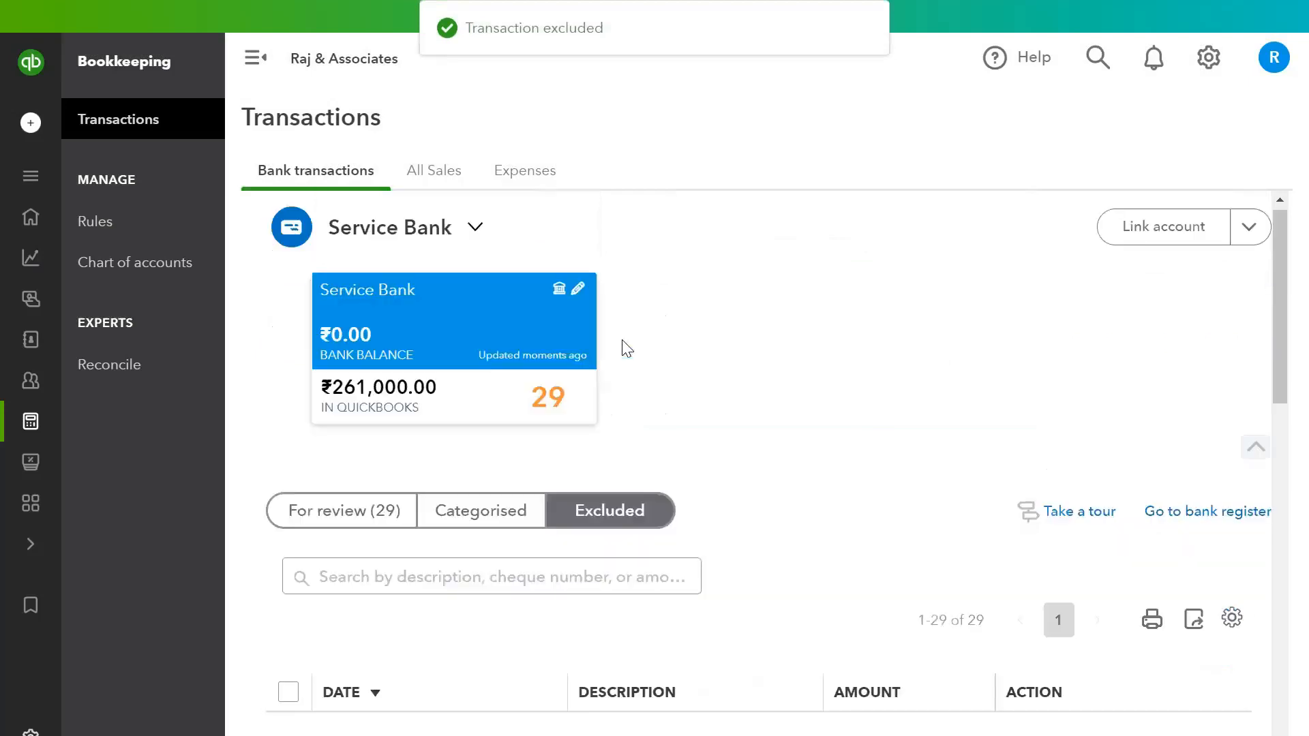
scroll(627, 350, down, 1)
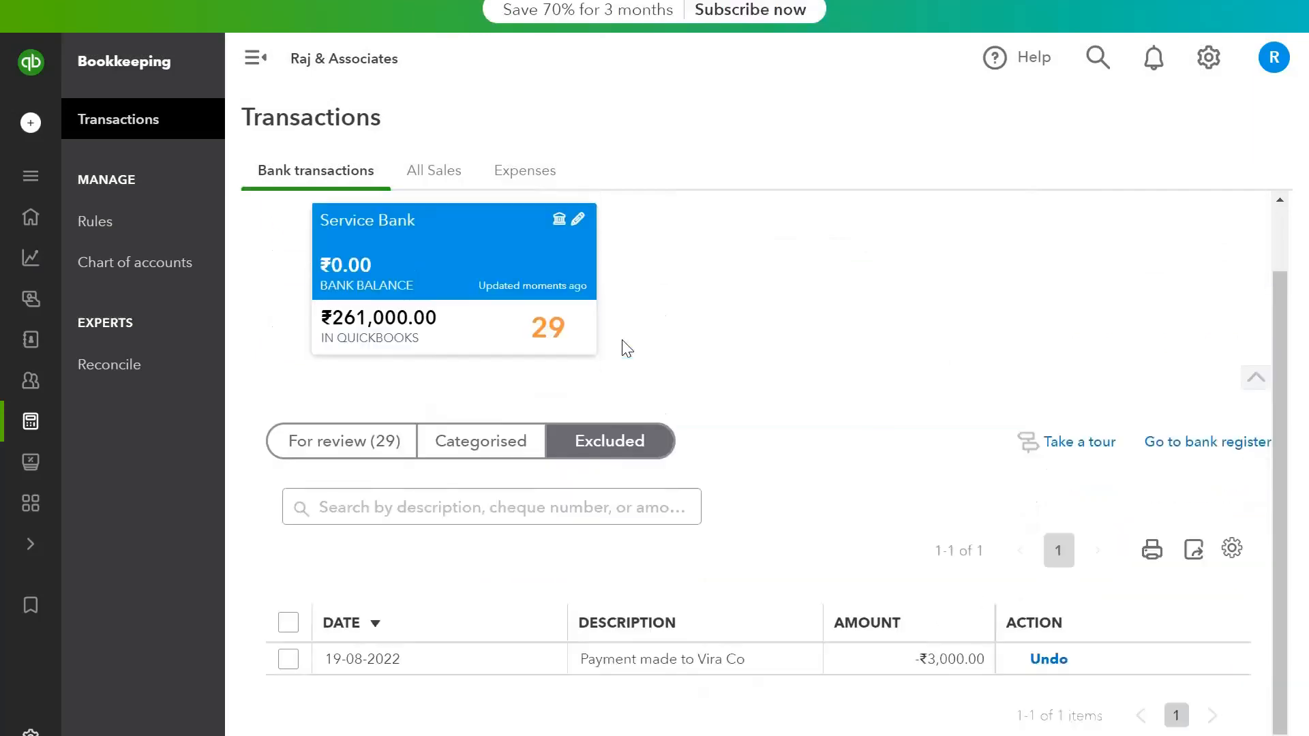